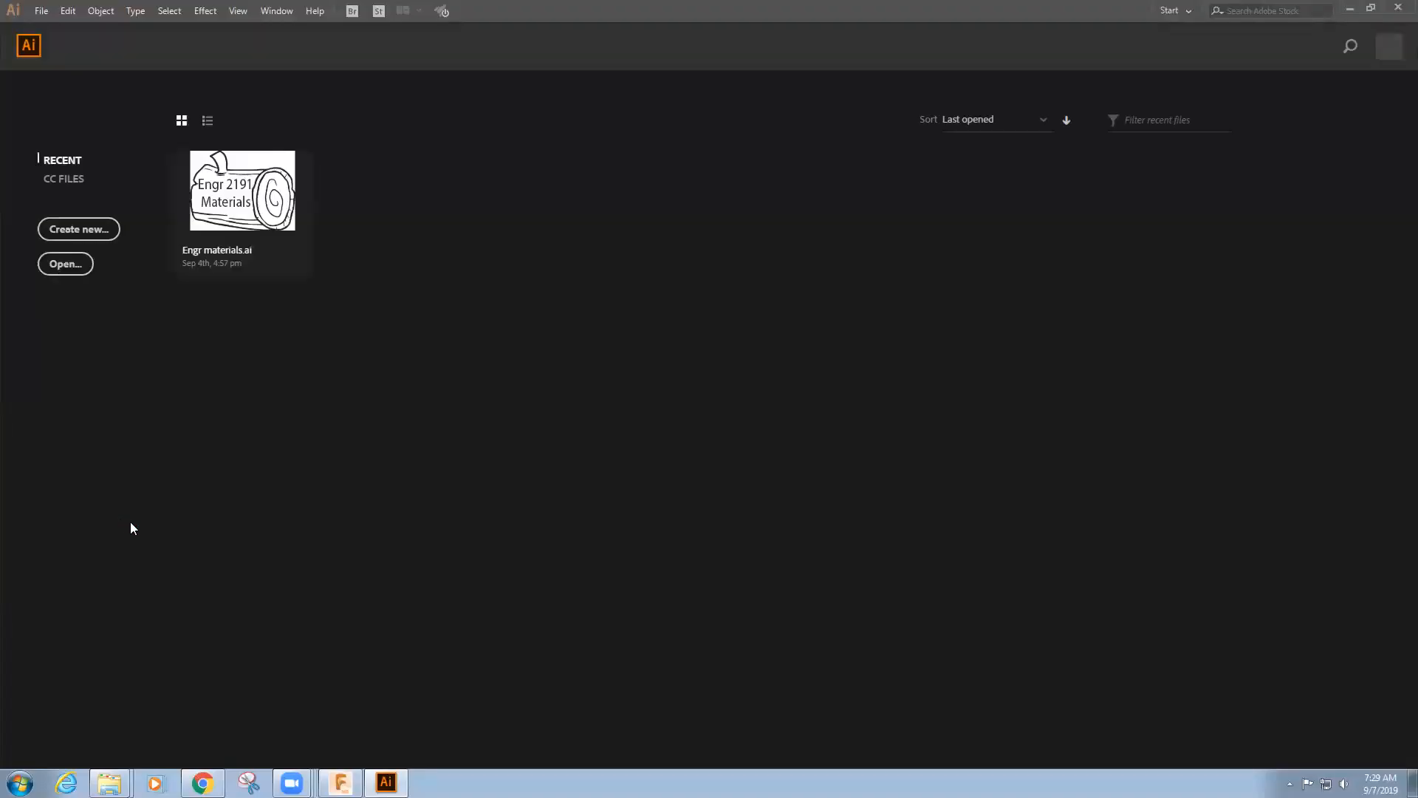
Create a 24 × 12 in landscape document and place 1 Top.dxf near the artboard's upper-left corner
click(88, 229)
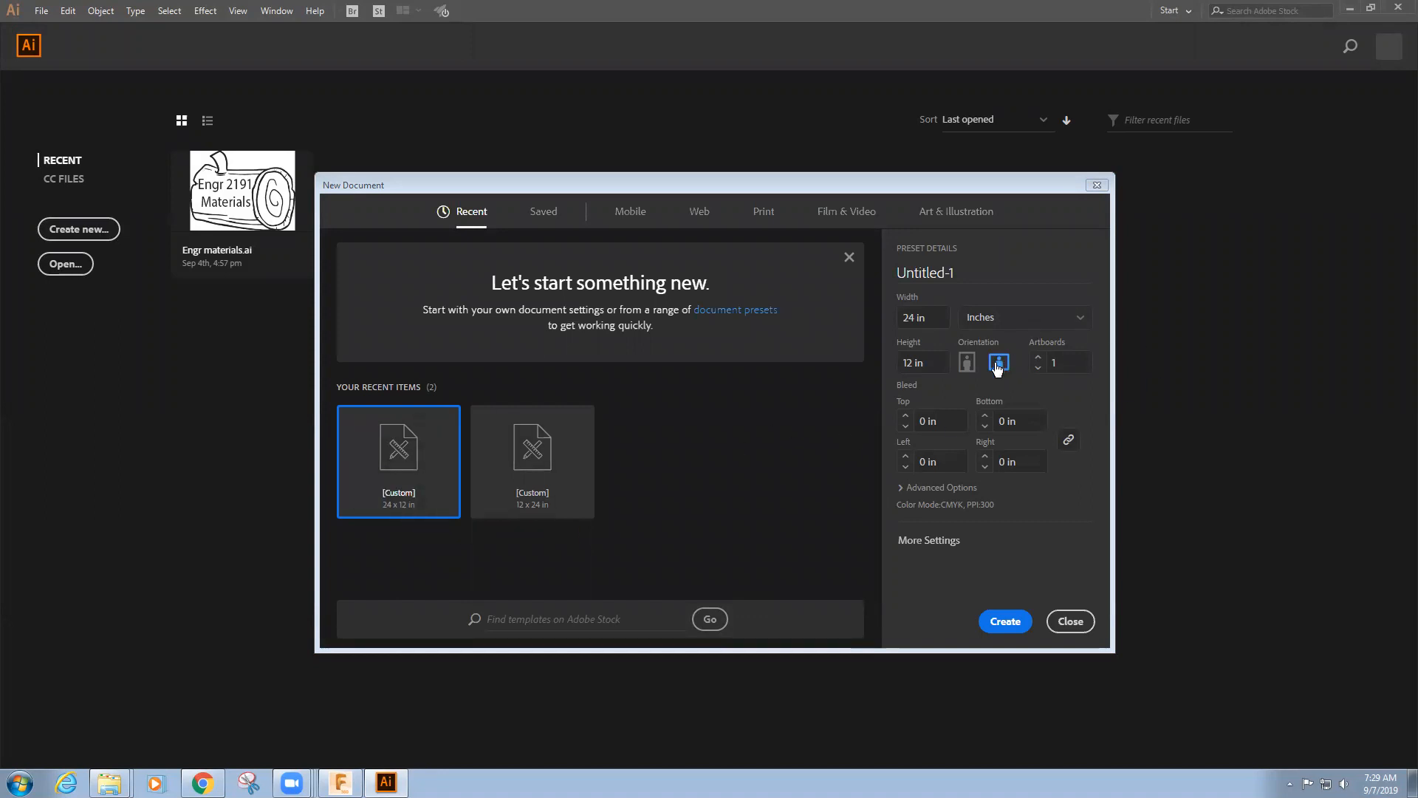
click(1007, 622)
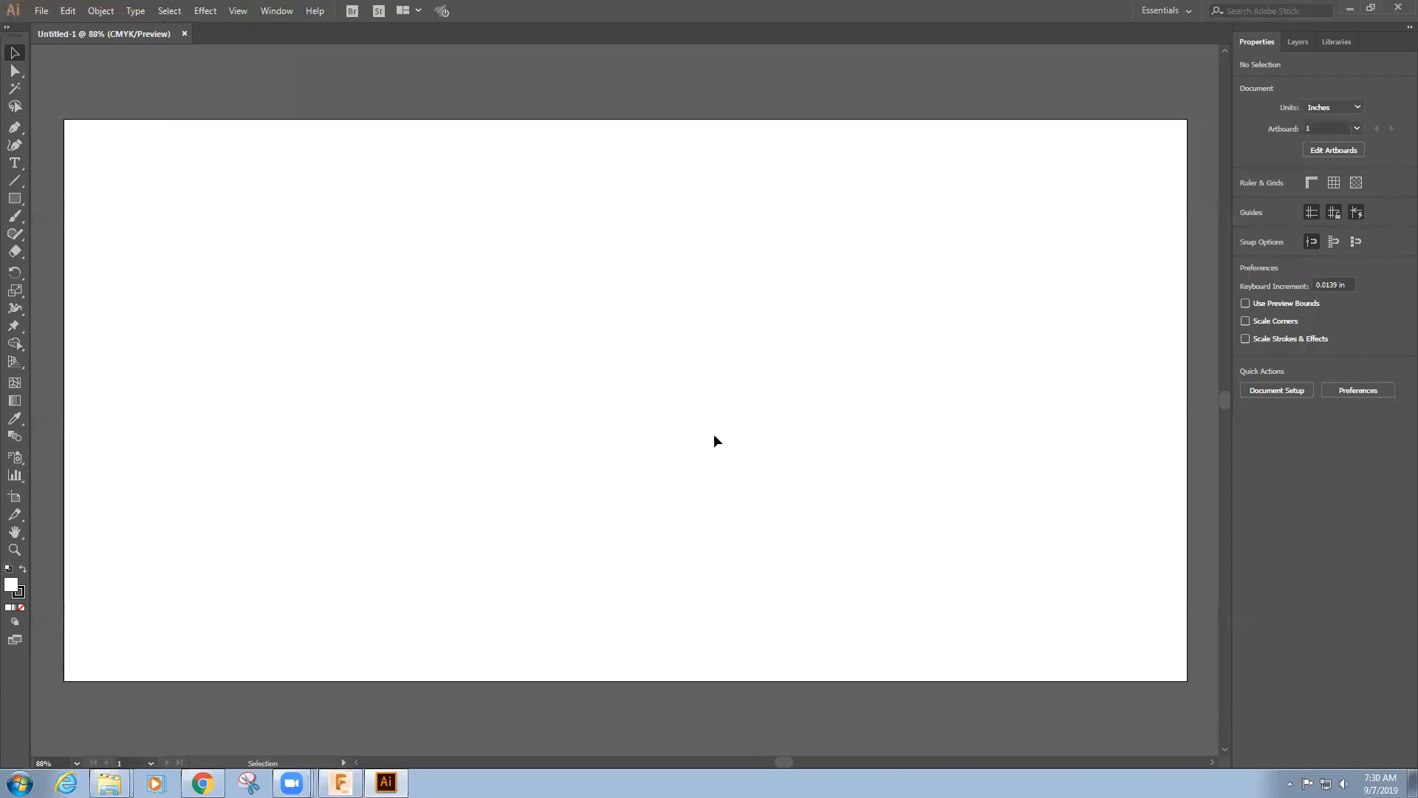
click(40, 11)
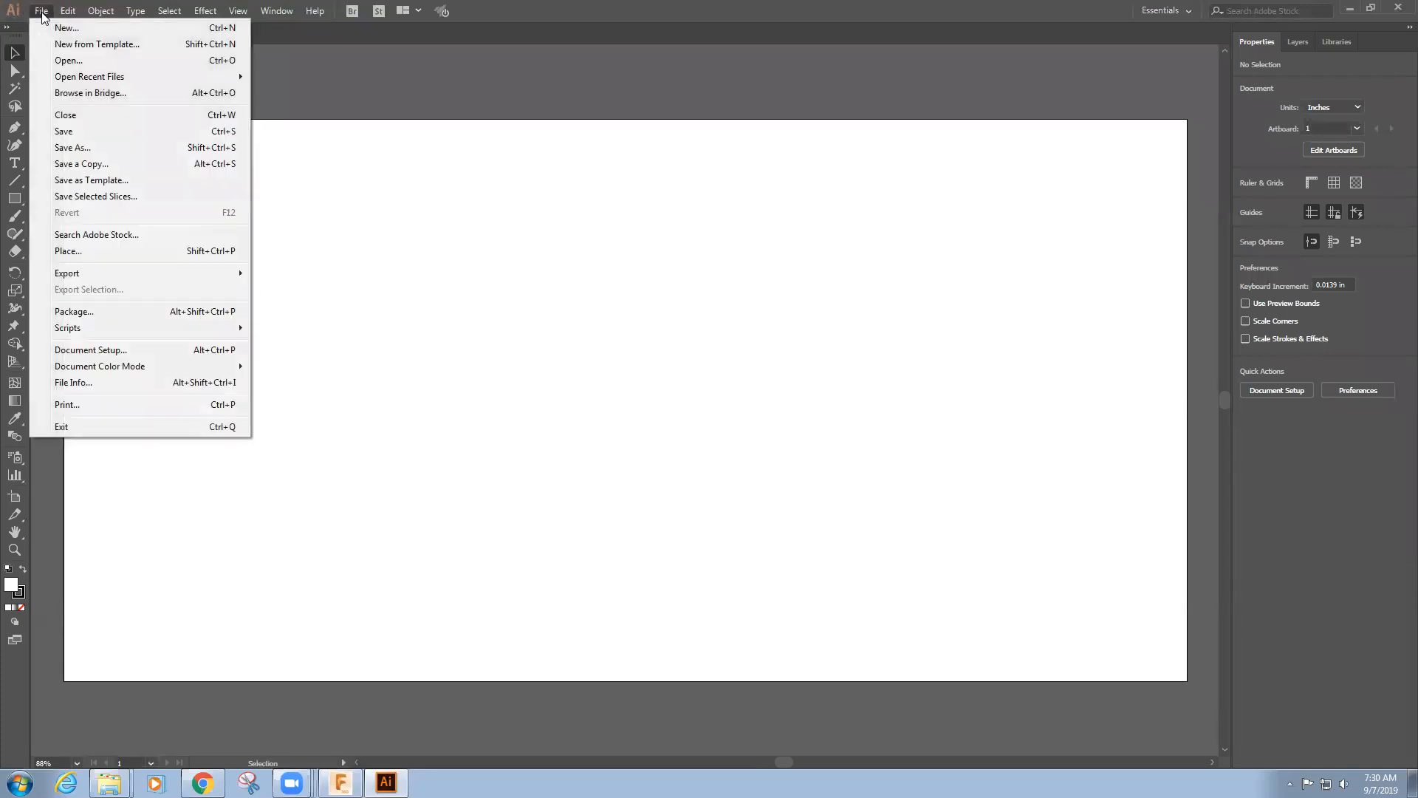
click(74, 252)
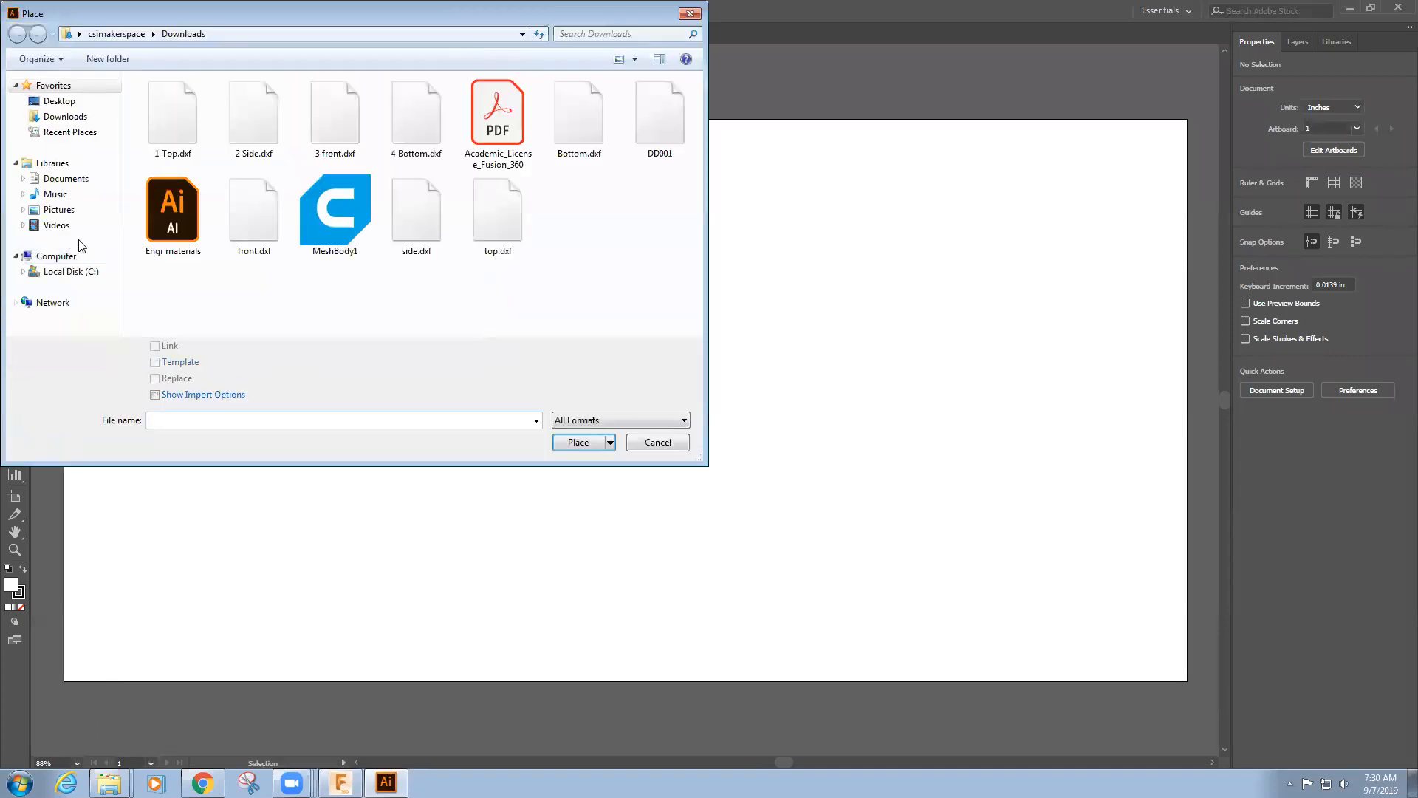
click(177, 105)
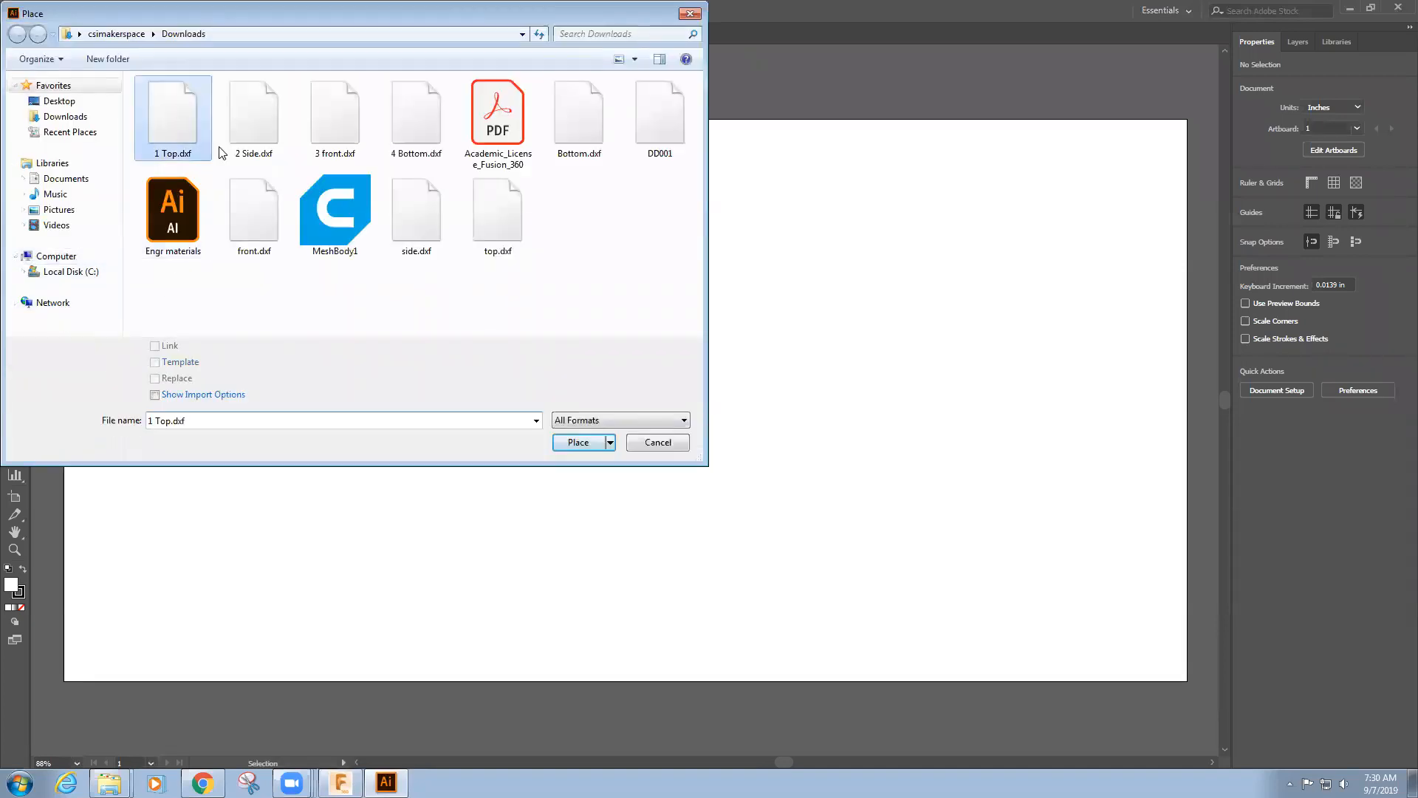
click(581, 442)
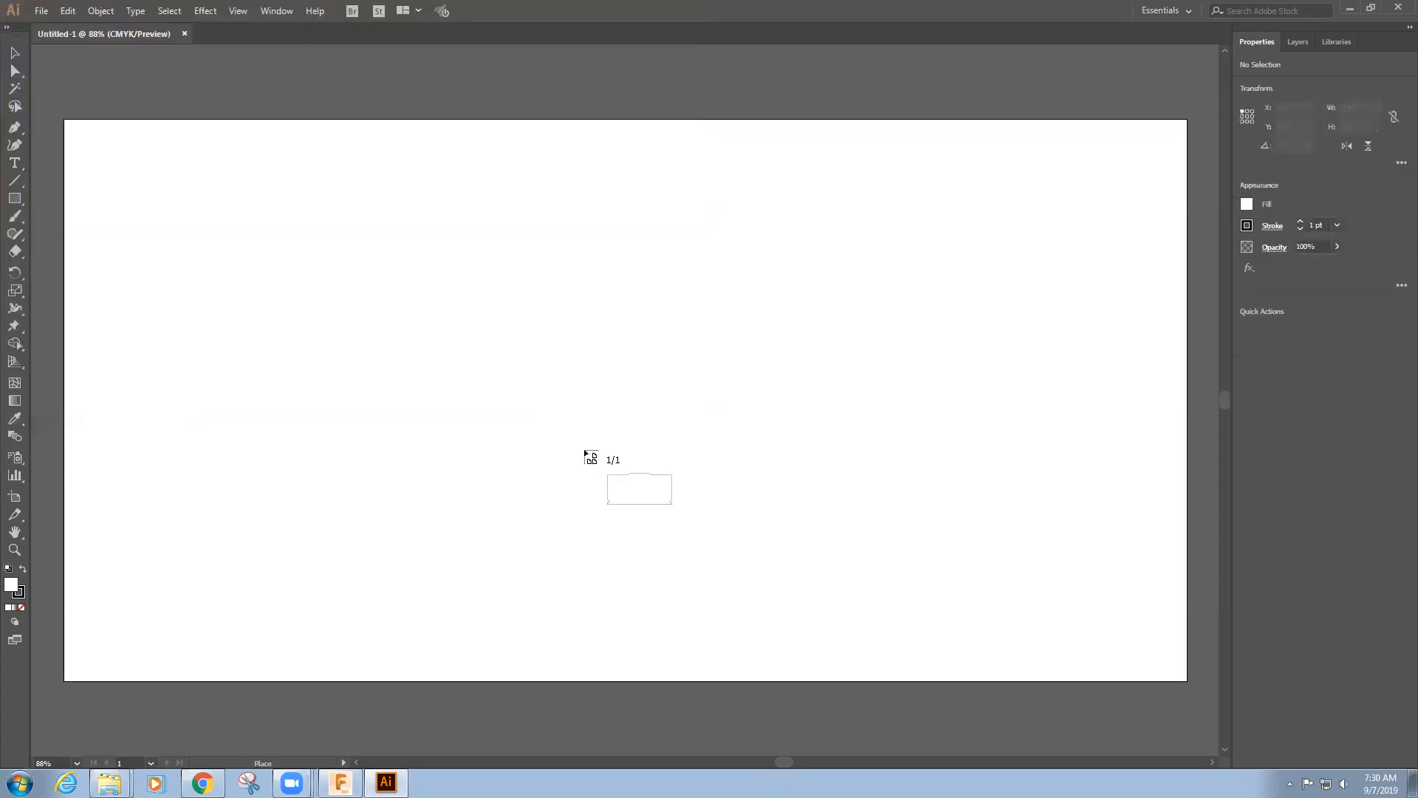
click(133, 181)
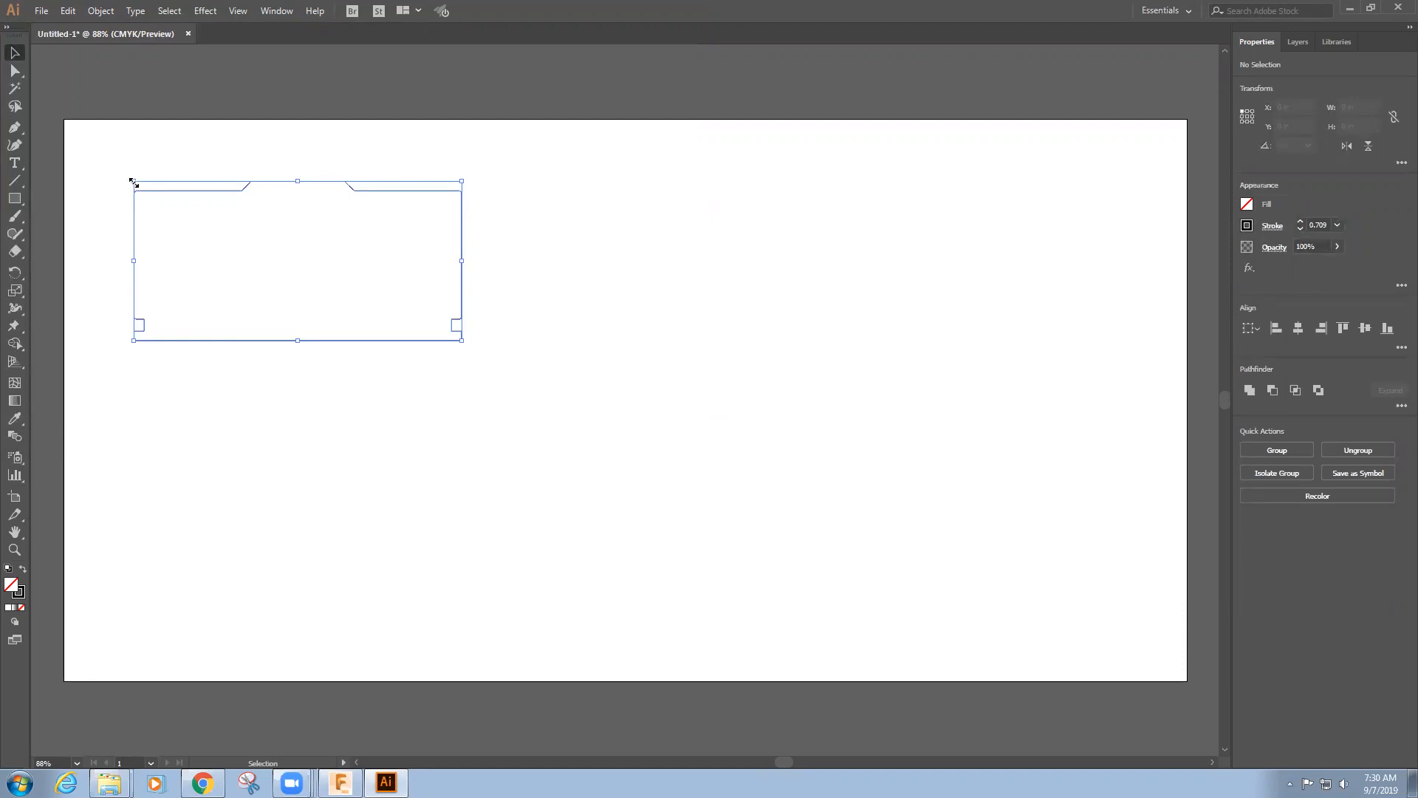
drag(135, 181, 245, 223)
key(ctrl+z)
click(370, 441)
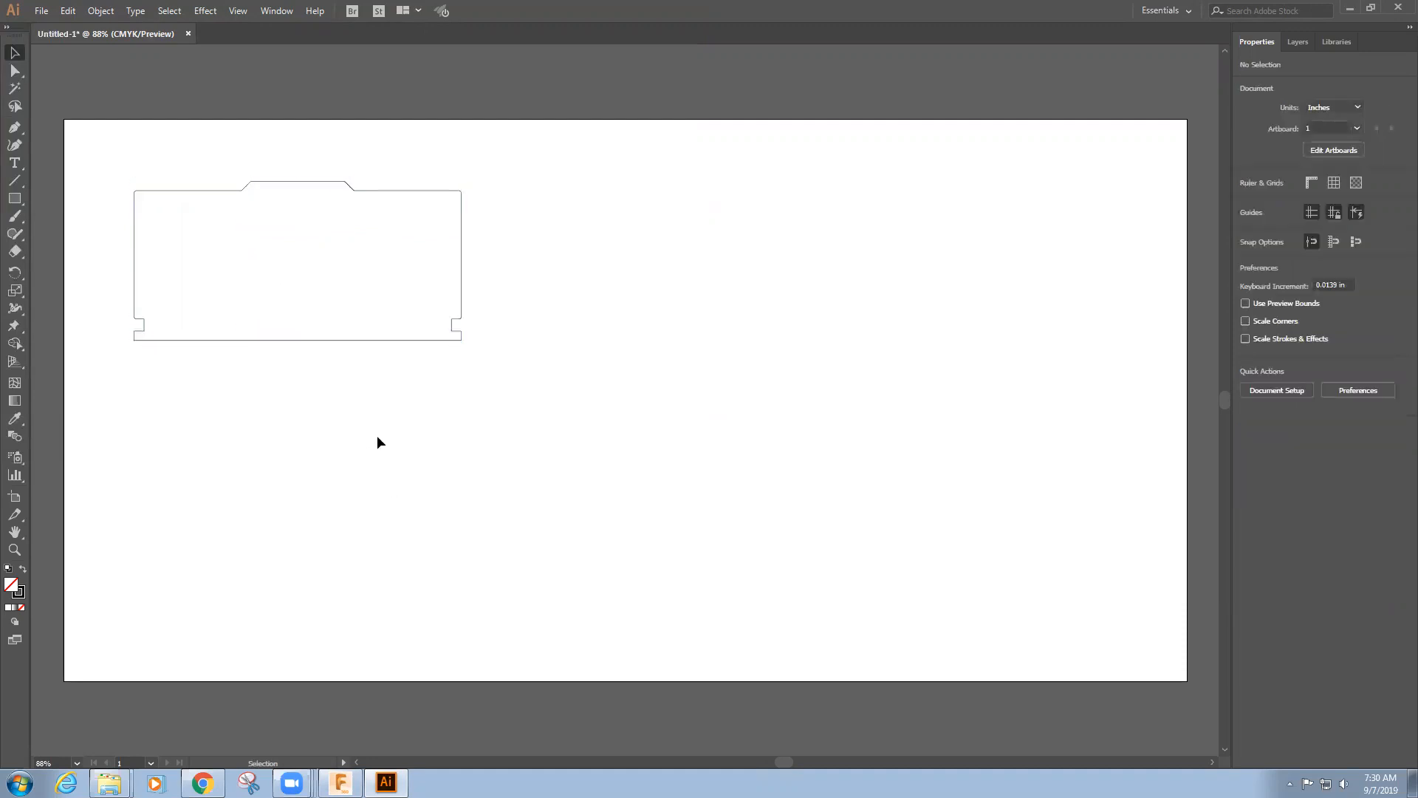
Place 2 Side.dxf on the artboard to the right of the top panel
click(41, 10)
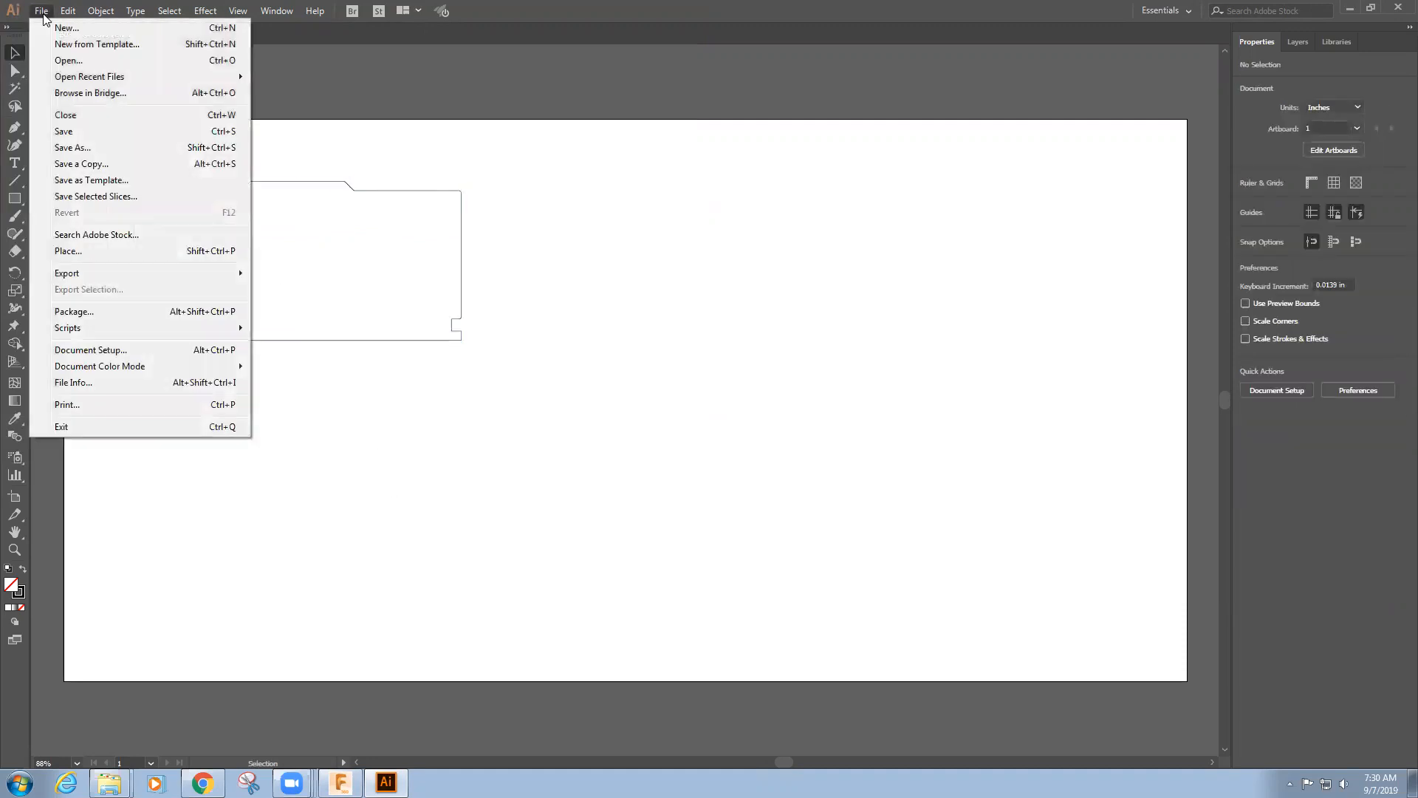
click(70, 245)
click(254, 117)
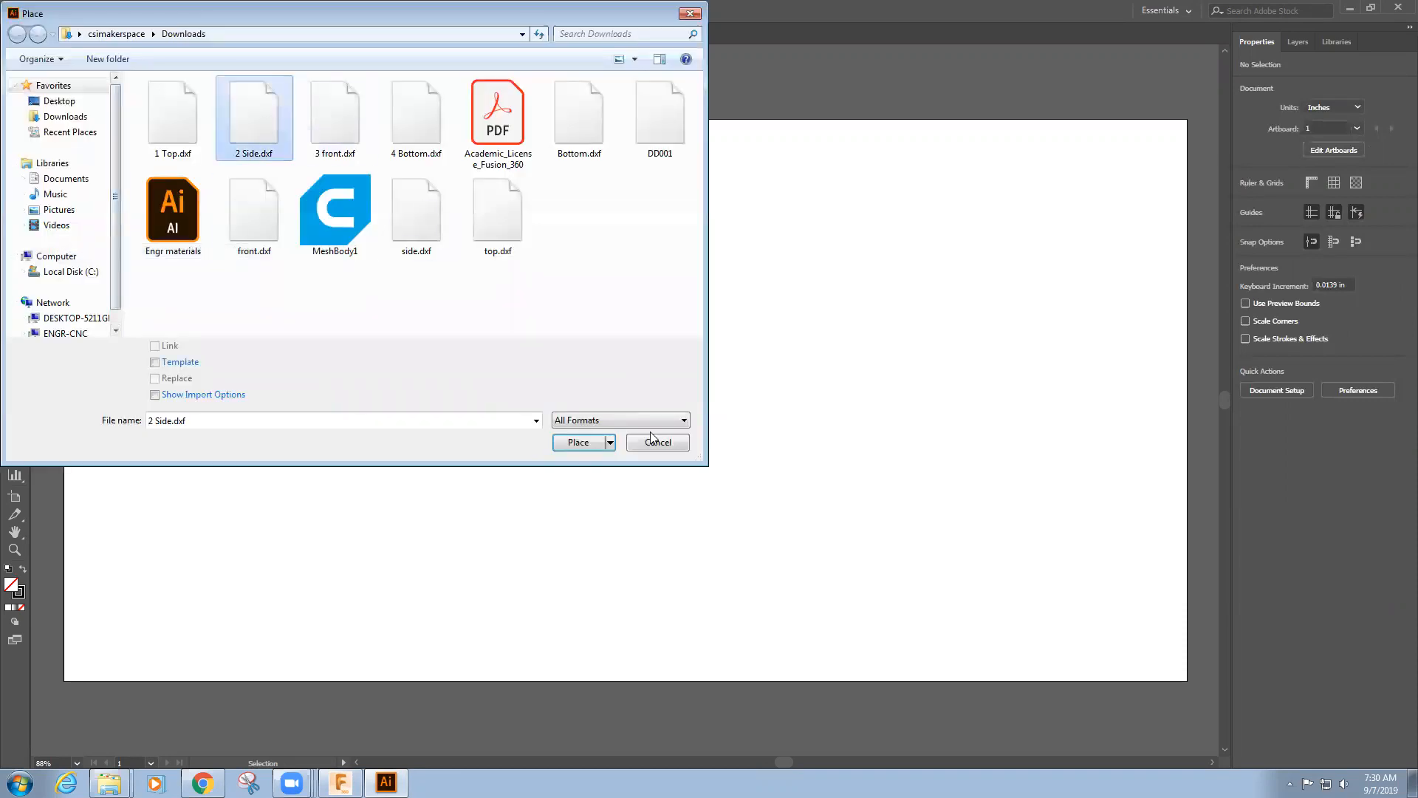
click(579, 442)
click(598, 198)
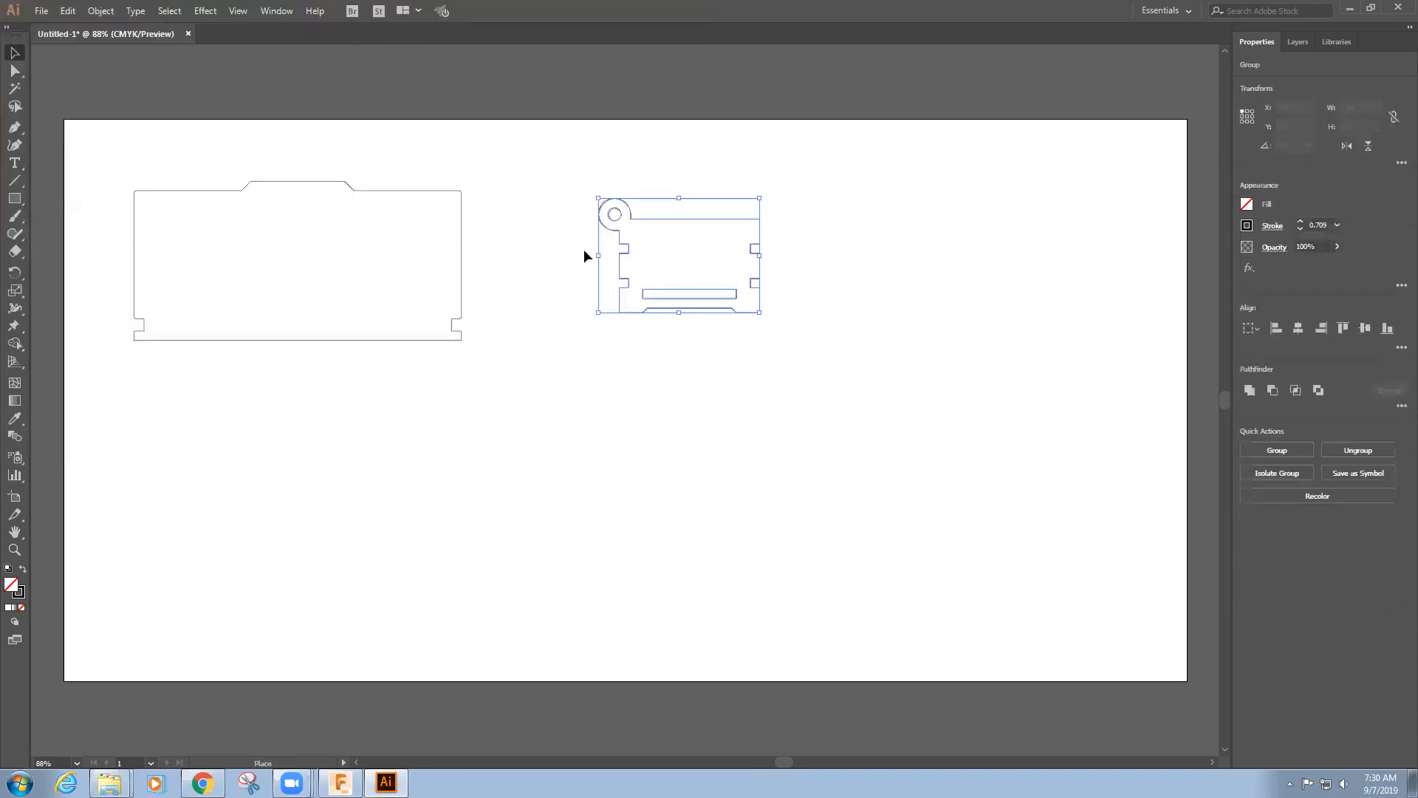
Place 3 front.dxf on the artboard below the top panel
click(45, 10)
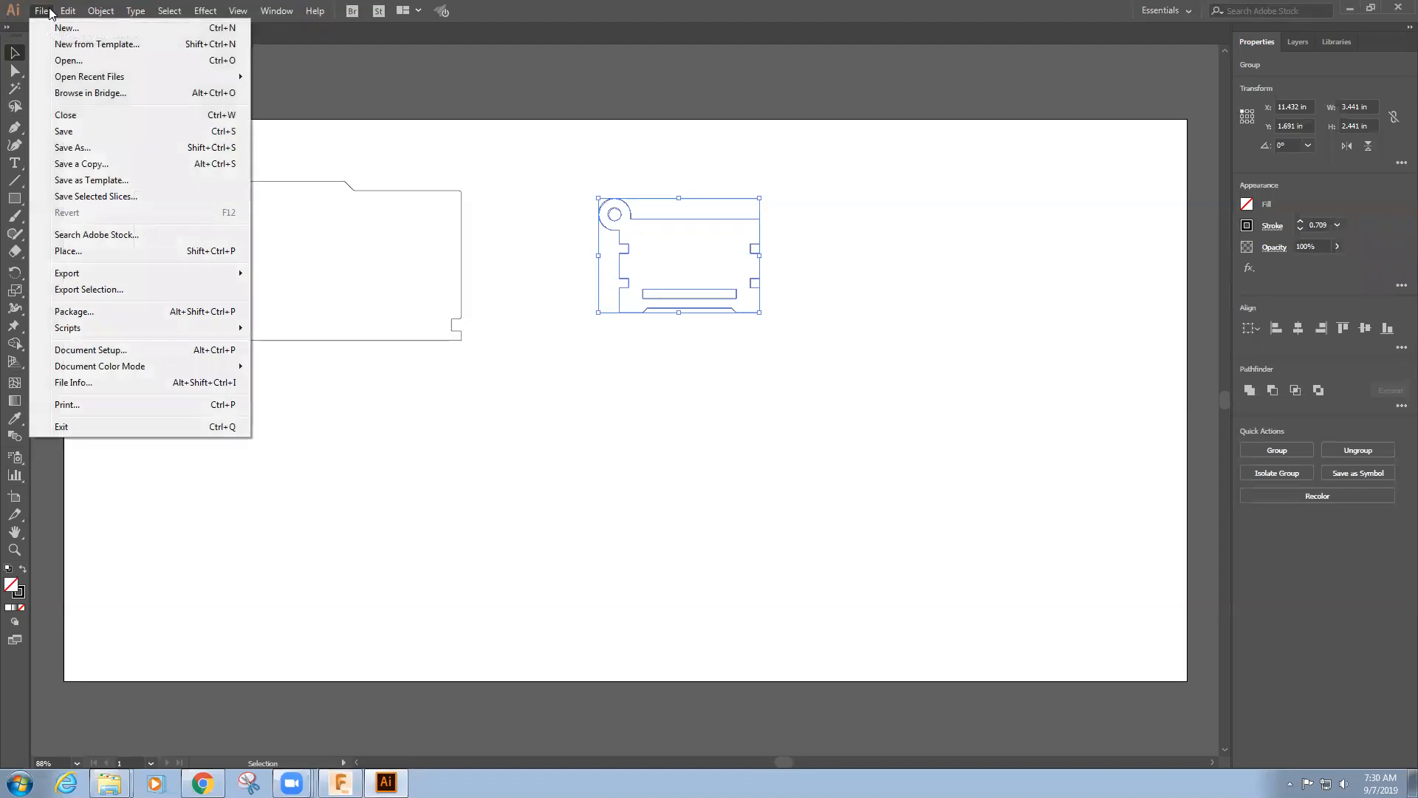
click(77, 251)
click(334, 115)
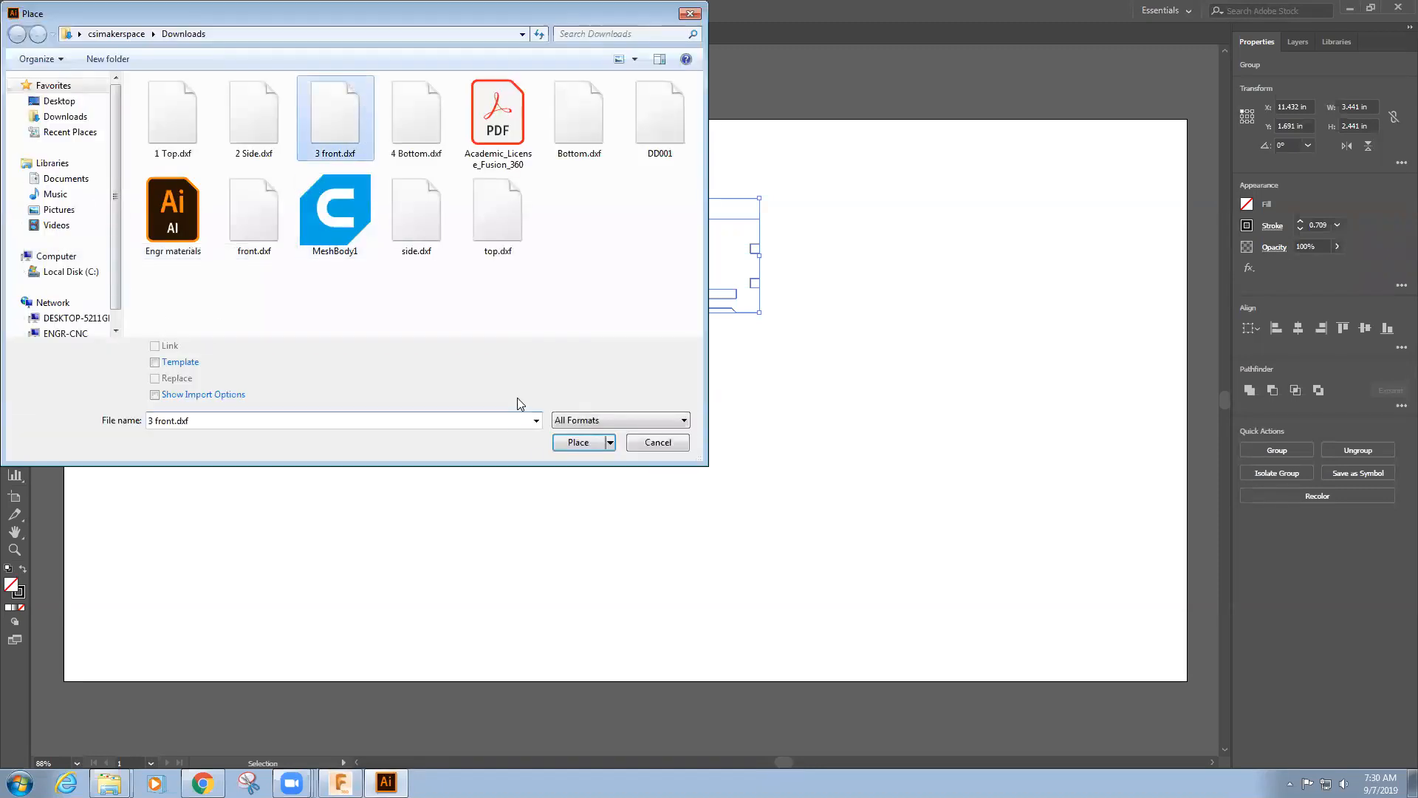
click(578, 442)
click(224, 433)
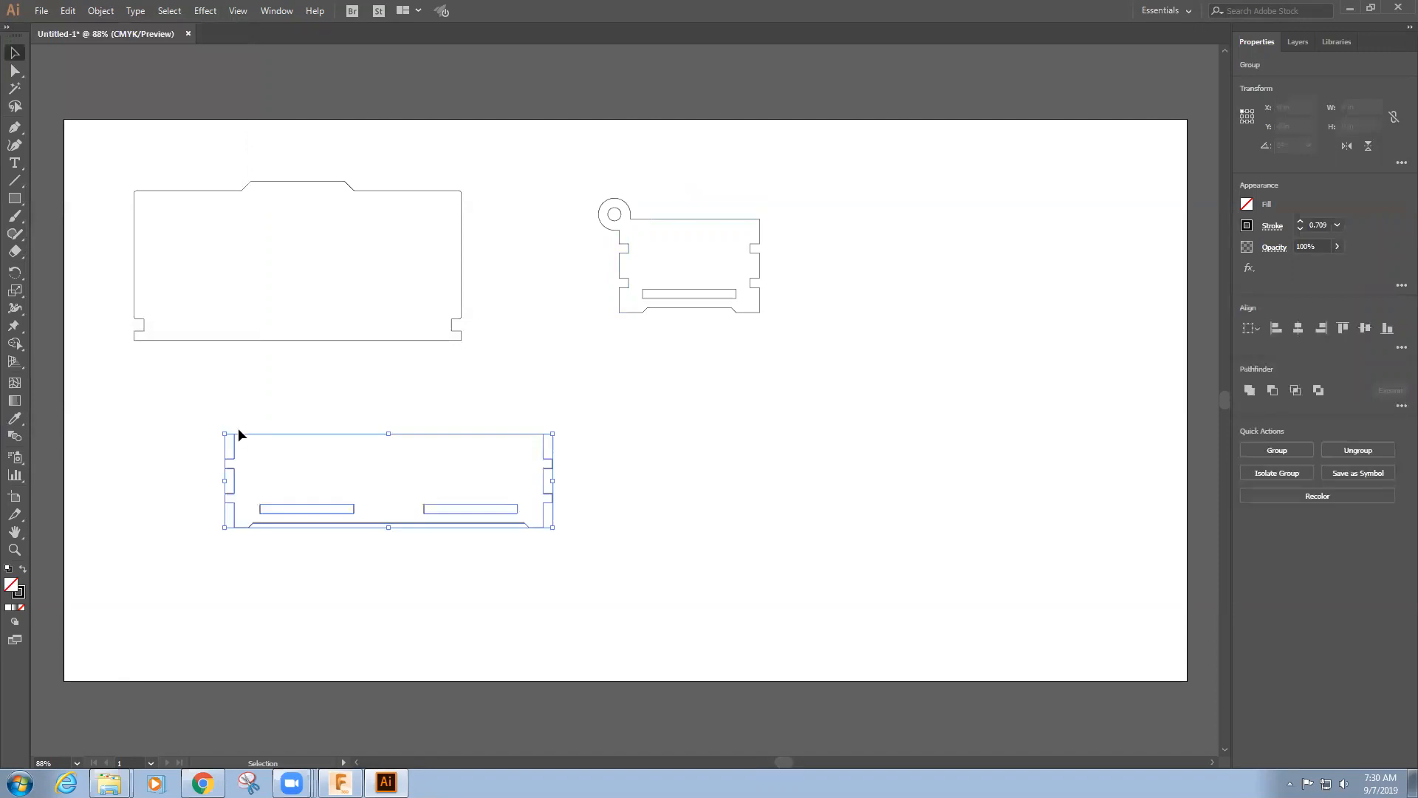
Place 4 Bottom.dxf in the lower-right area of the artboard and deselect it
click(40, 14)
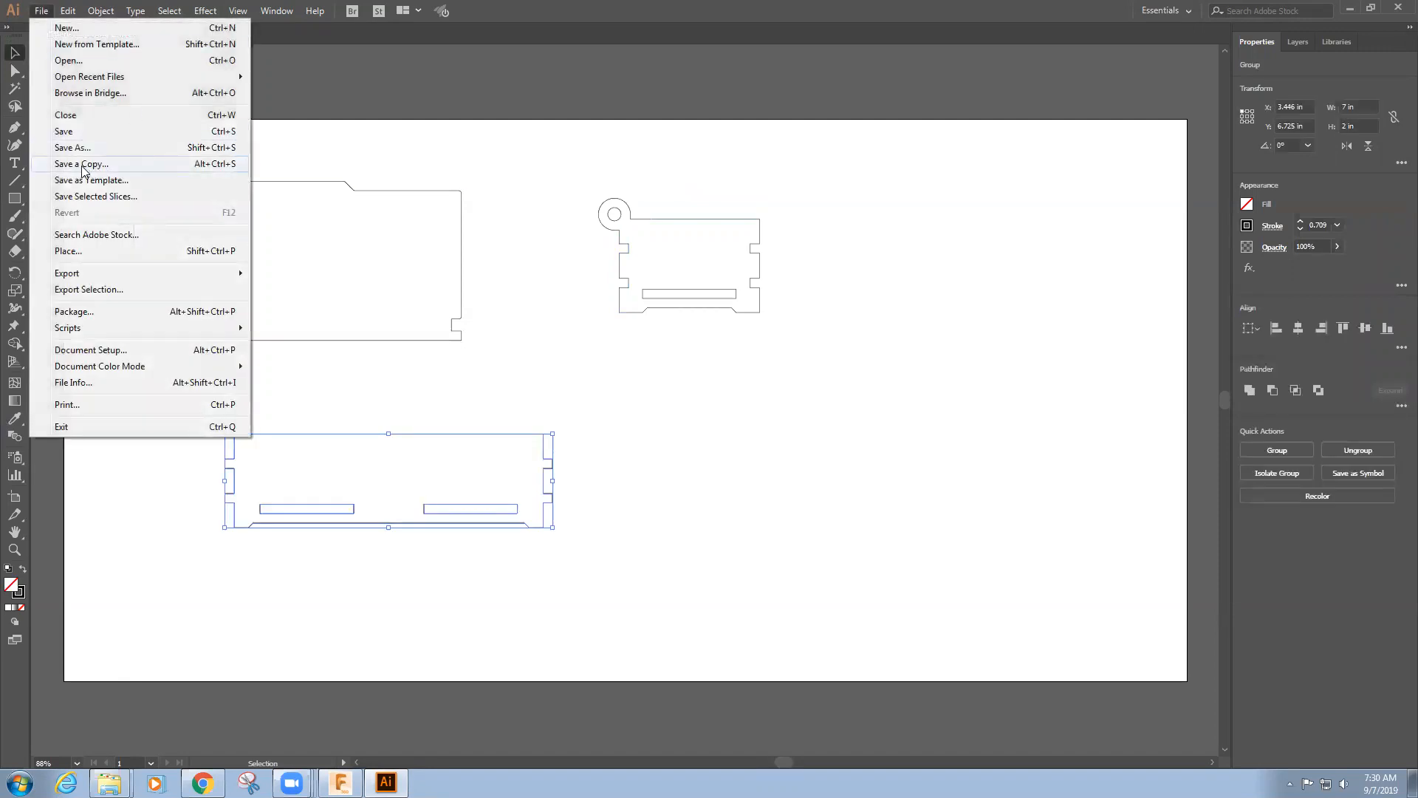
click(69, 253)
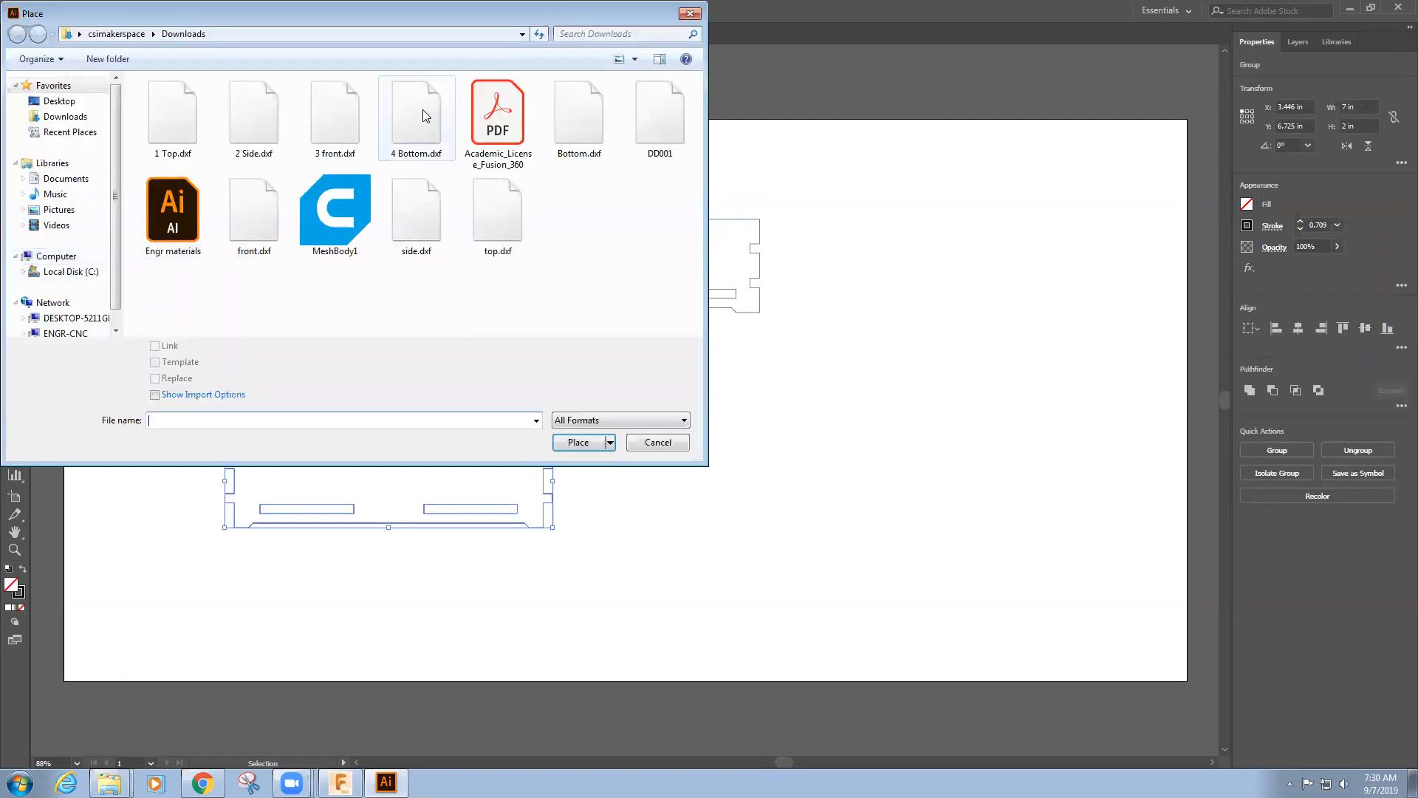
click(420, 112)
click(589, 441)
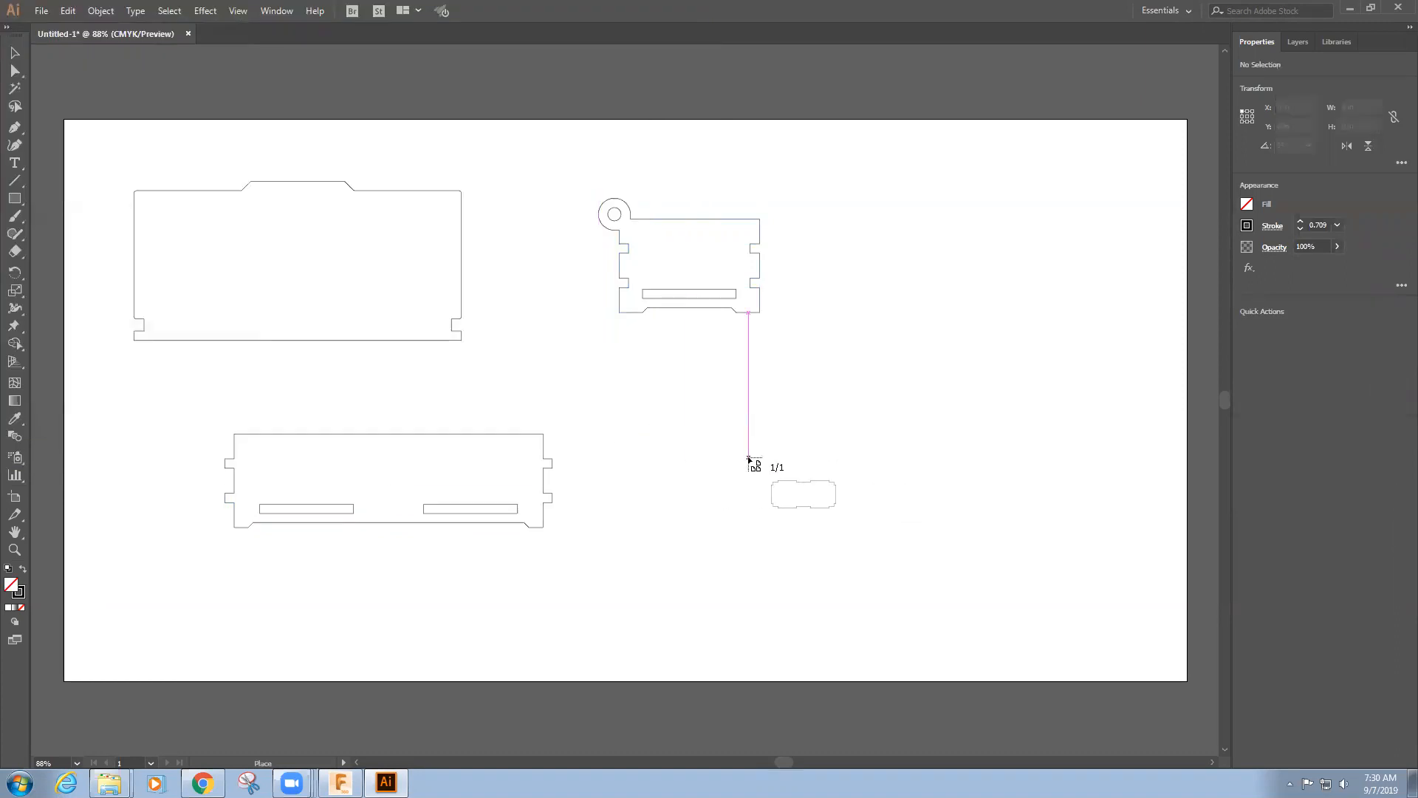
click(747, 458)
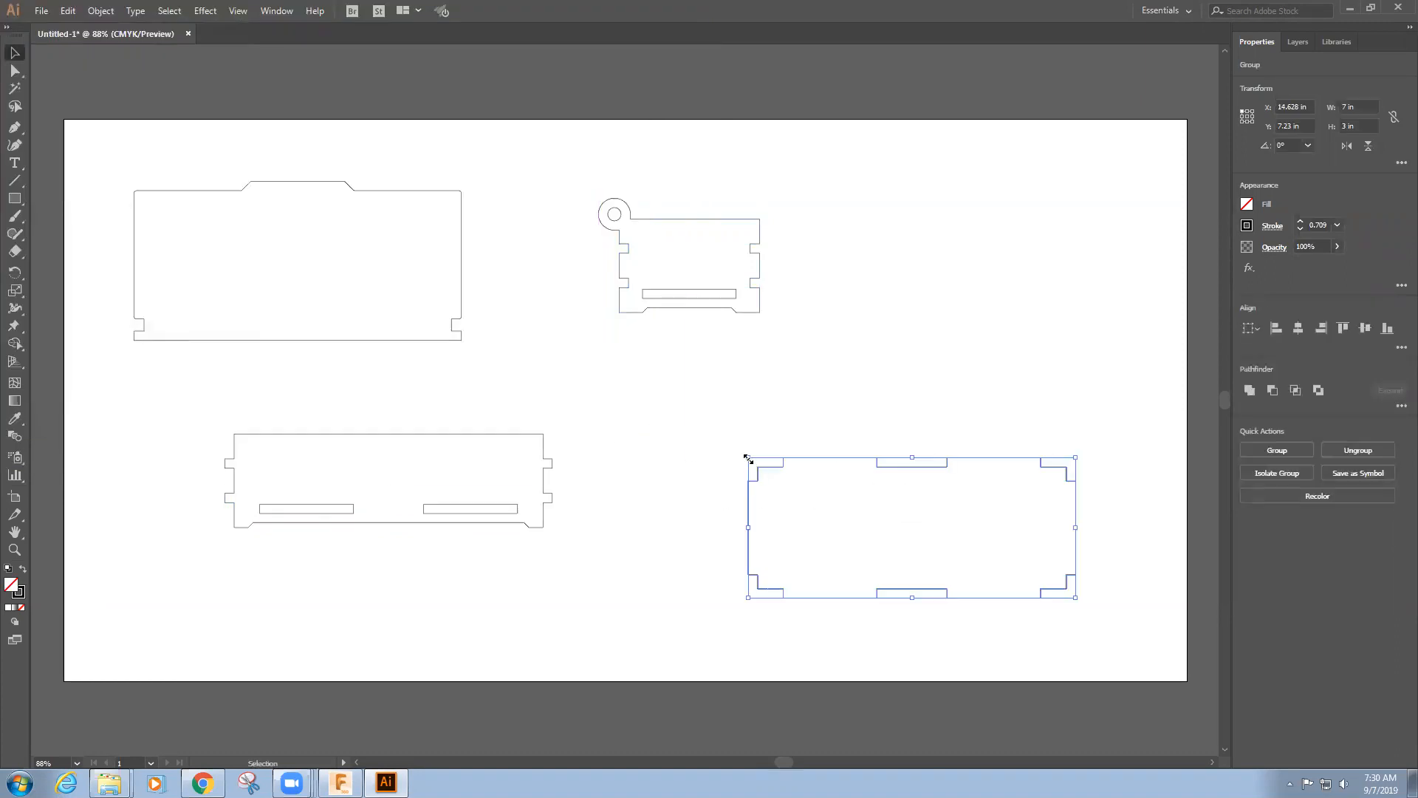
click(842, 343)
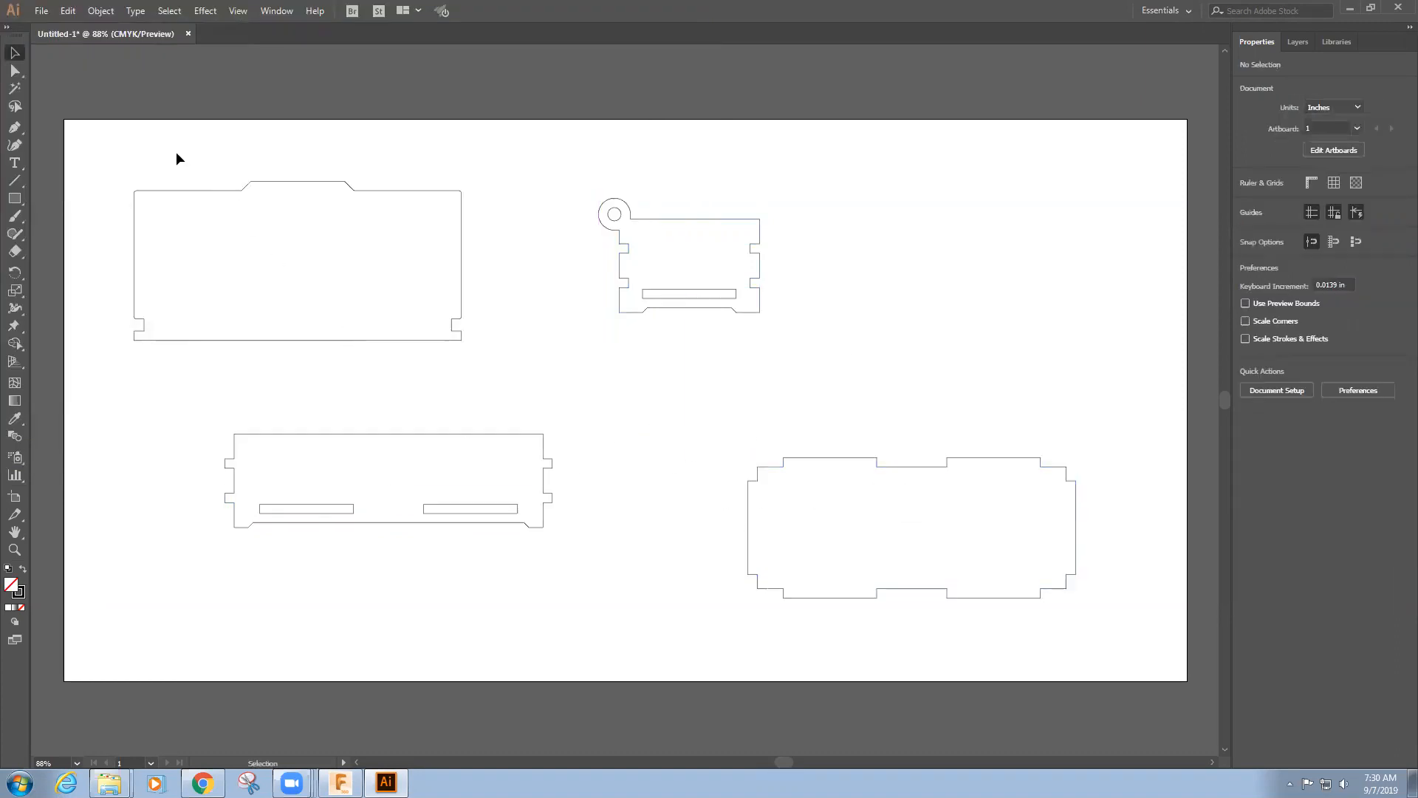
Set the stroke weight of all four placed panels to 0.001 pt
drag(91, 144, 1116, 633)
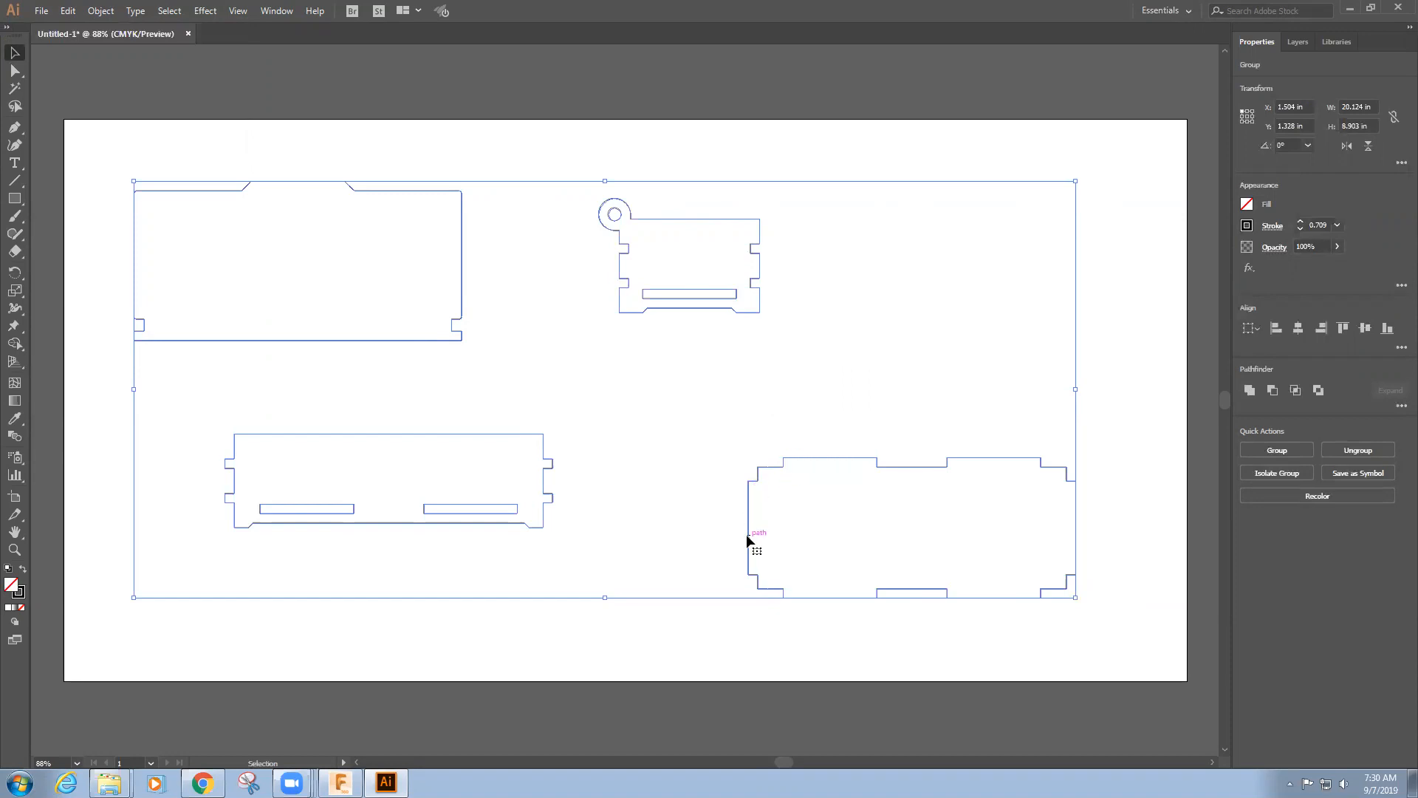
click(1327, 223)
drag(1326, 223, 1302, 227)
text(.001 p)
key(Return)
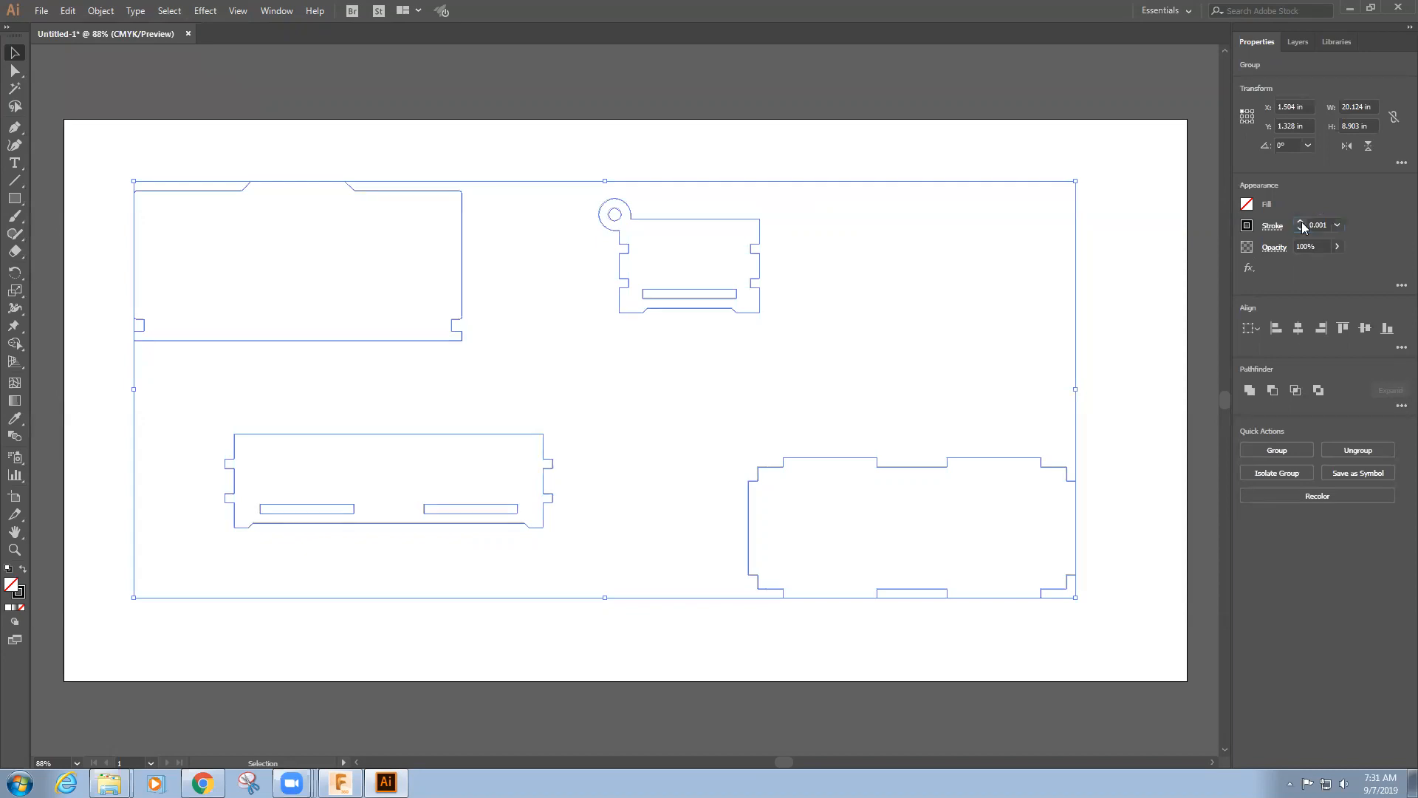
click(1143, 209)
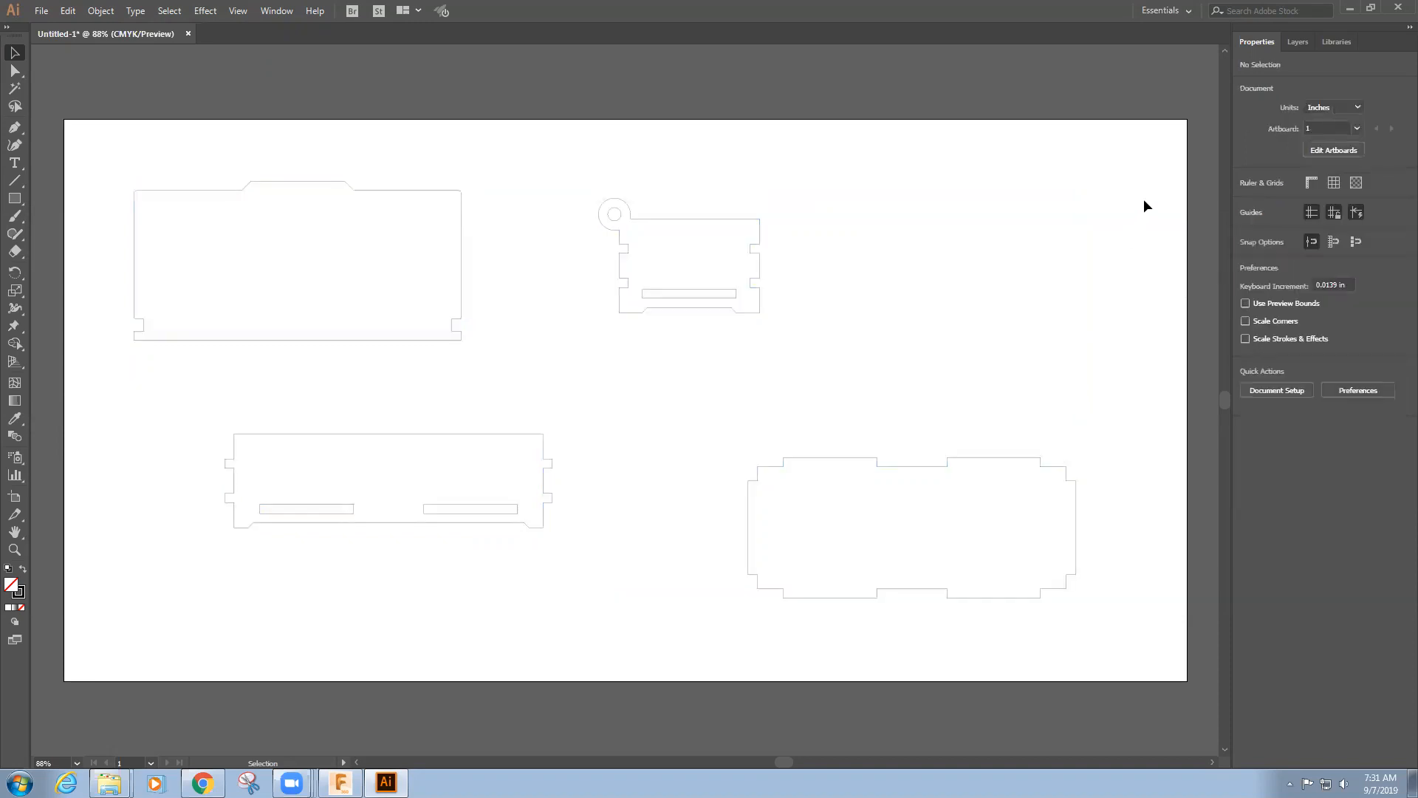
Move the top panel into the artboard's upper-left corner at X 0.25 in and Y 0.25 in
drag(104, 164, 516, 367)
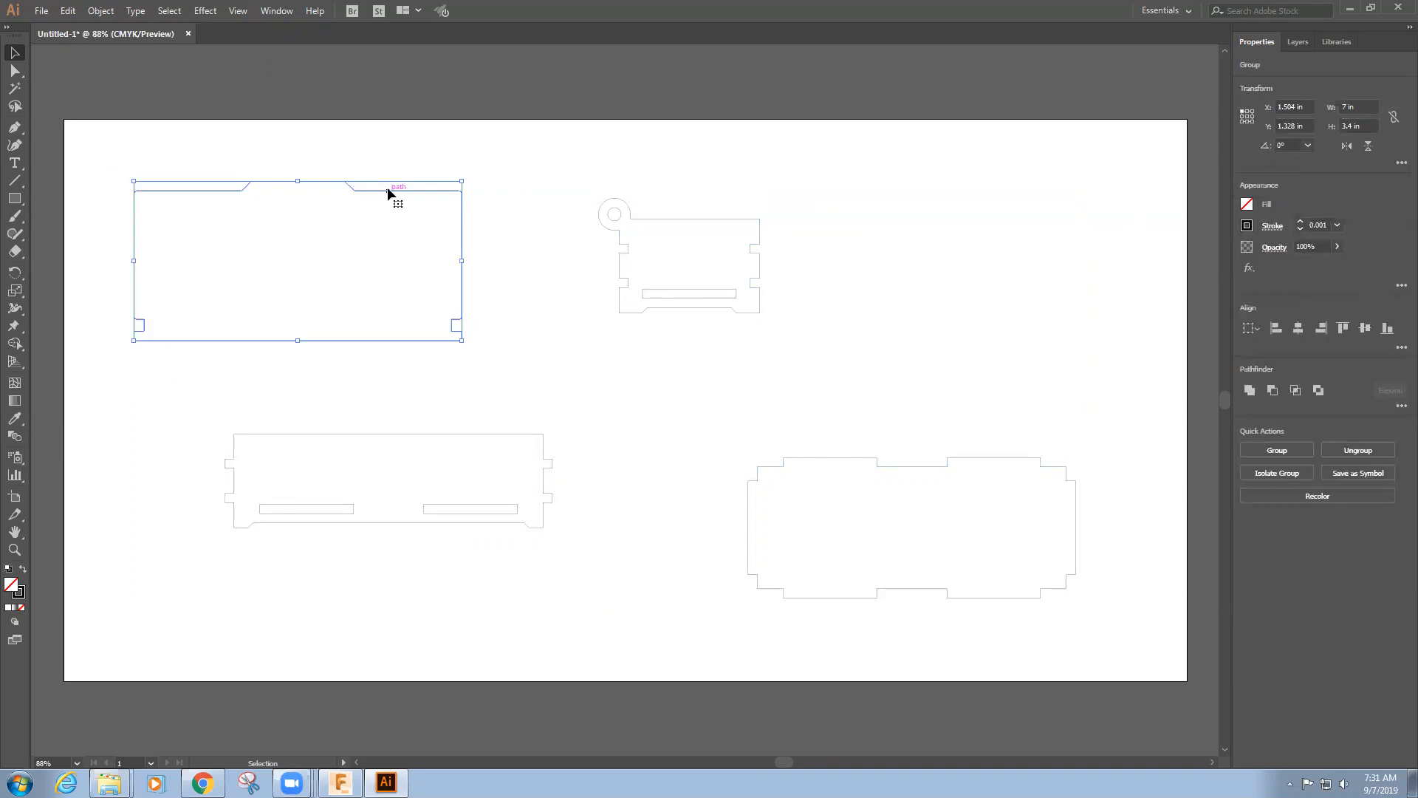
drag(387, 189, 360, 158)
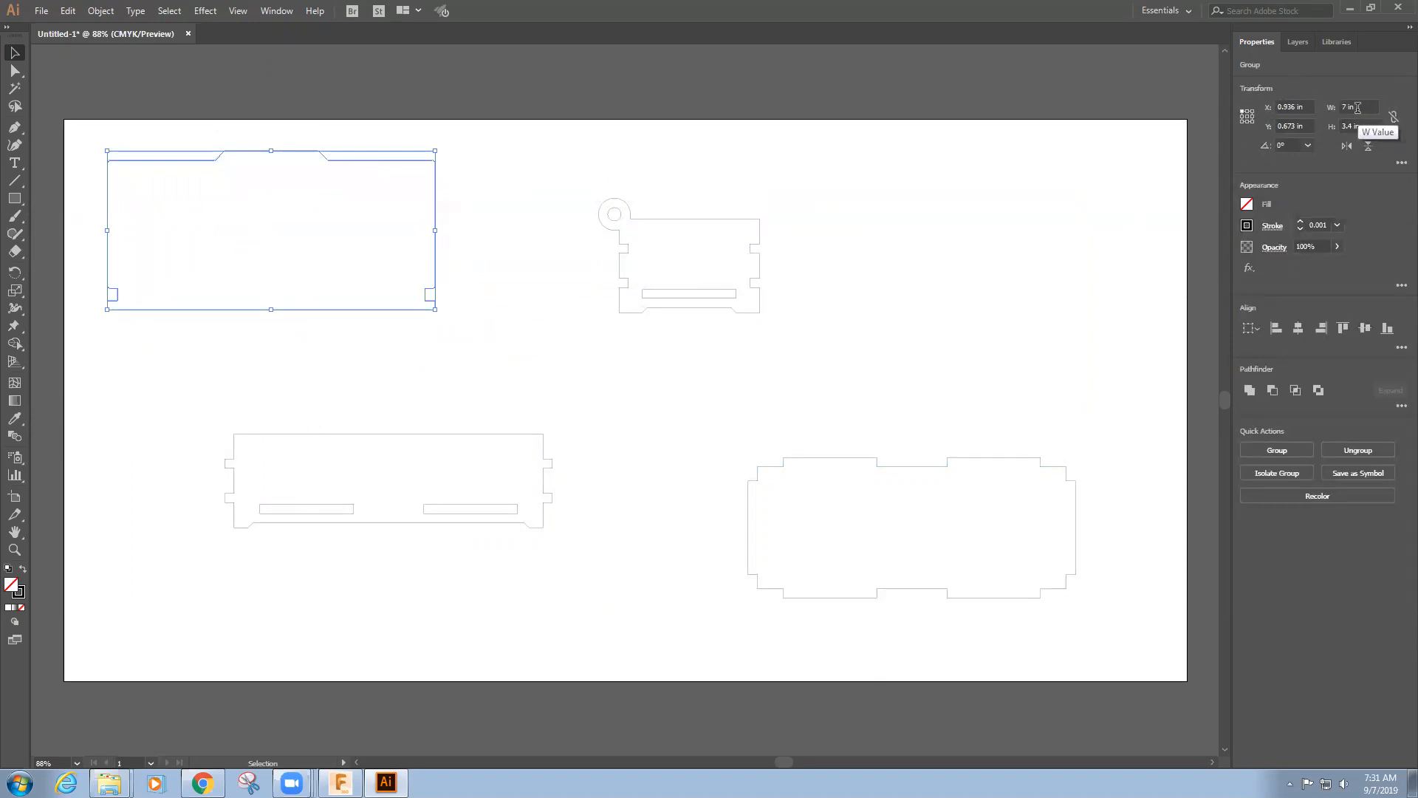
click(1286, 106)
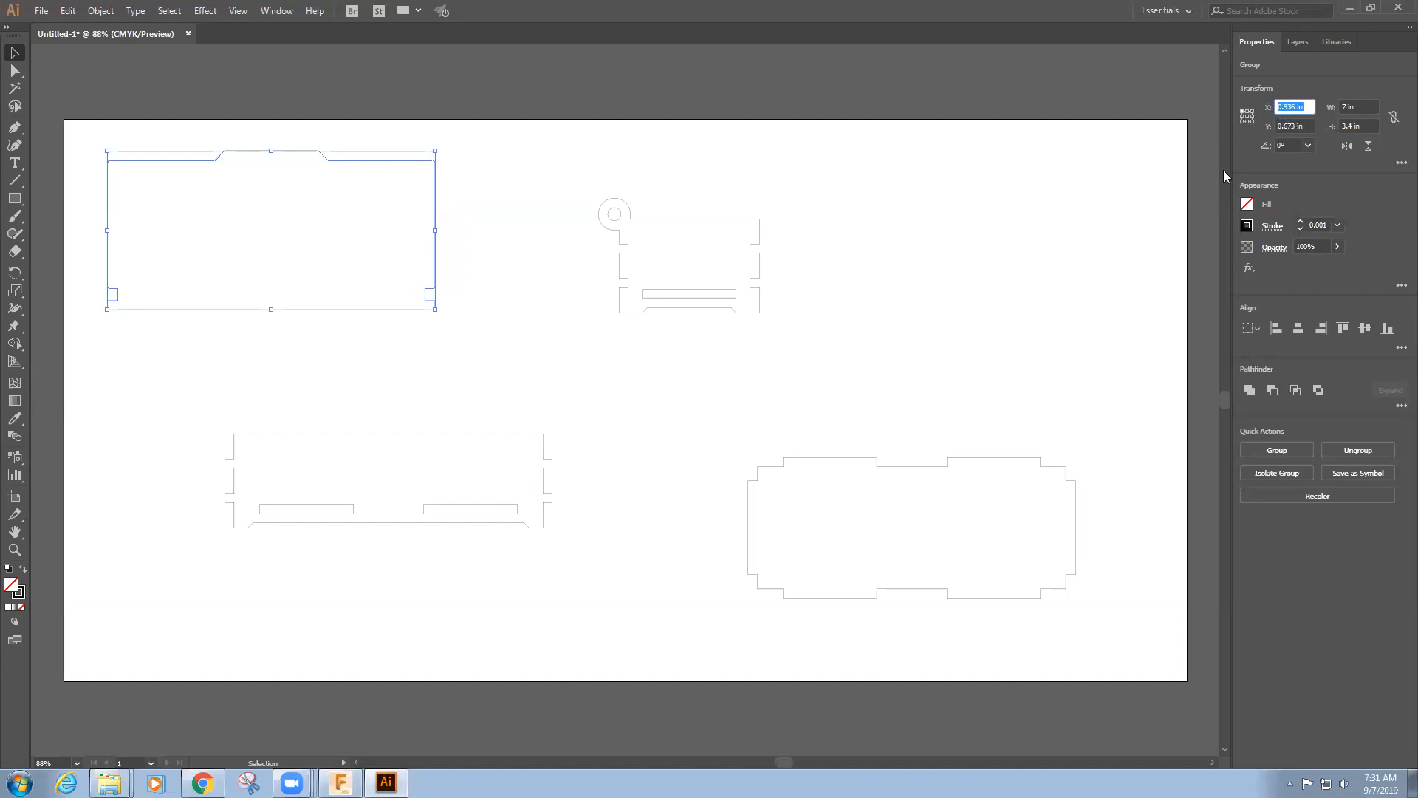
text(.25)
click(1286, 126)
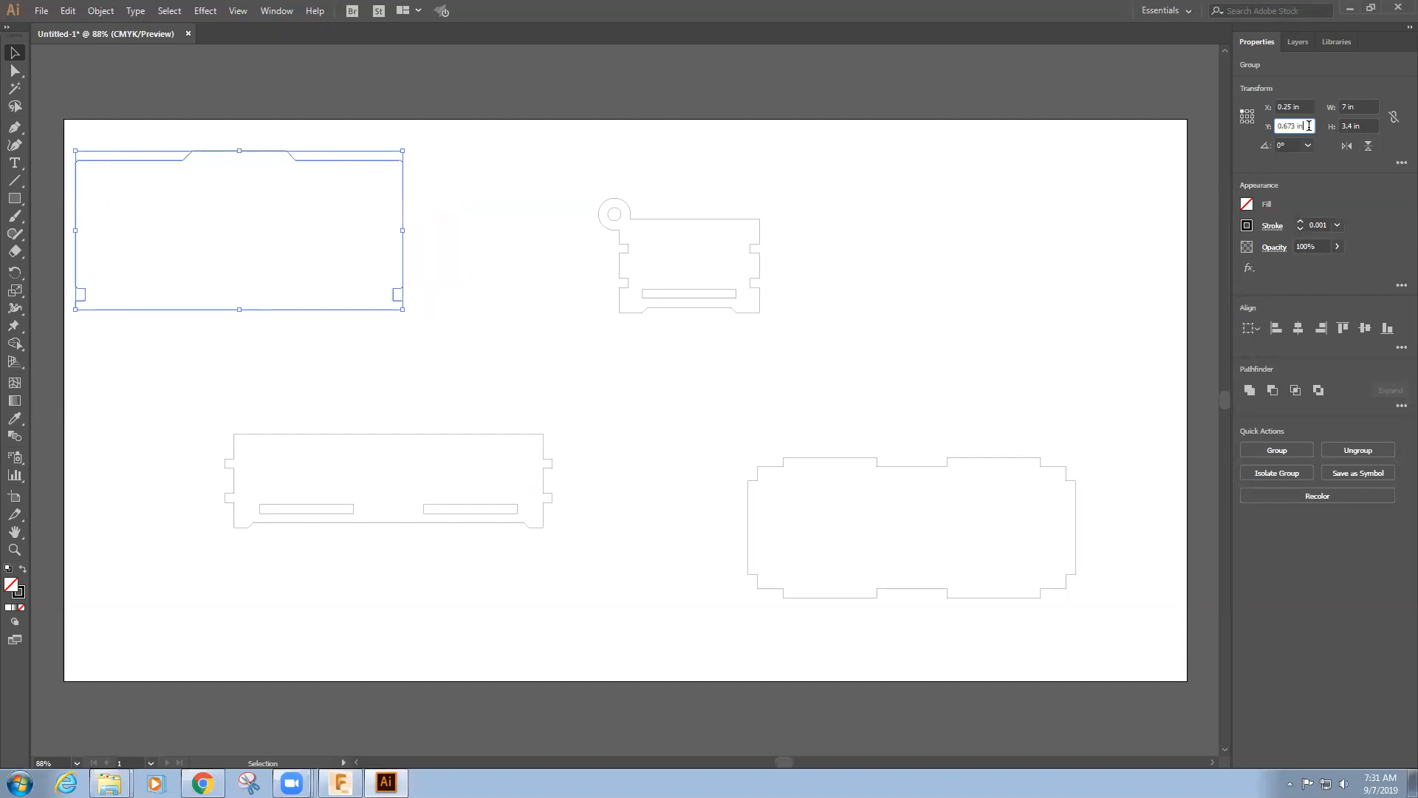
text(.25)
key(Return)
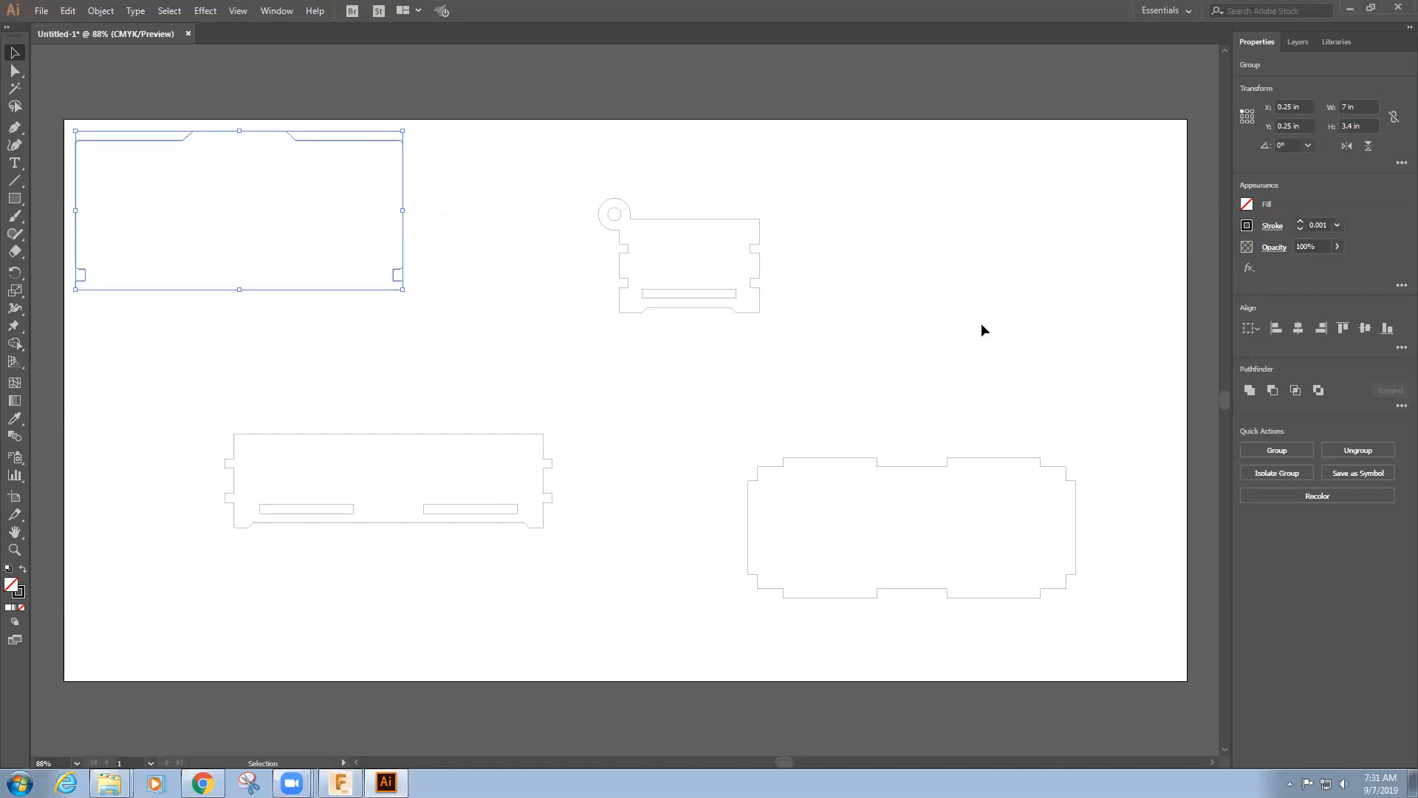
Move the side panel down to clear the upper row and the bottom panel up beside the top panel
click(845, 222)
drag(789, 177, 692, 437)
click(822, 308)
click(970, 522)
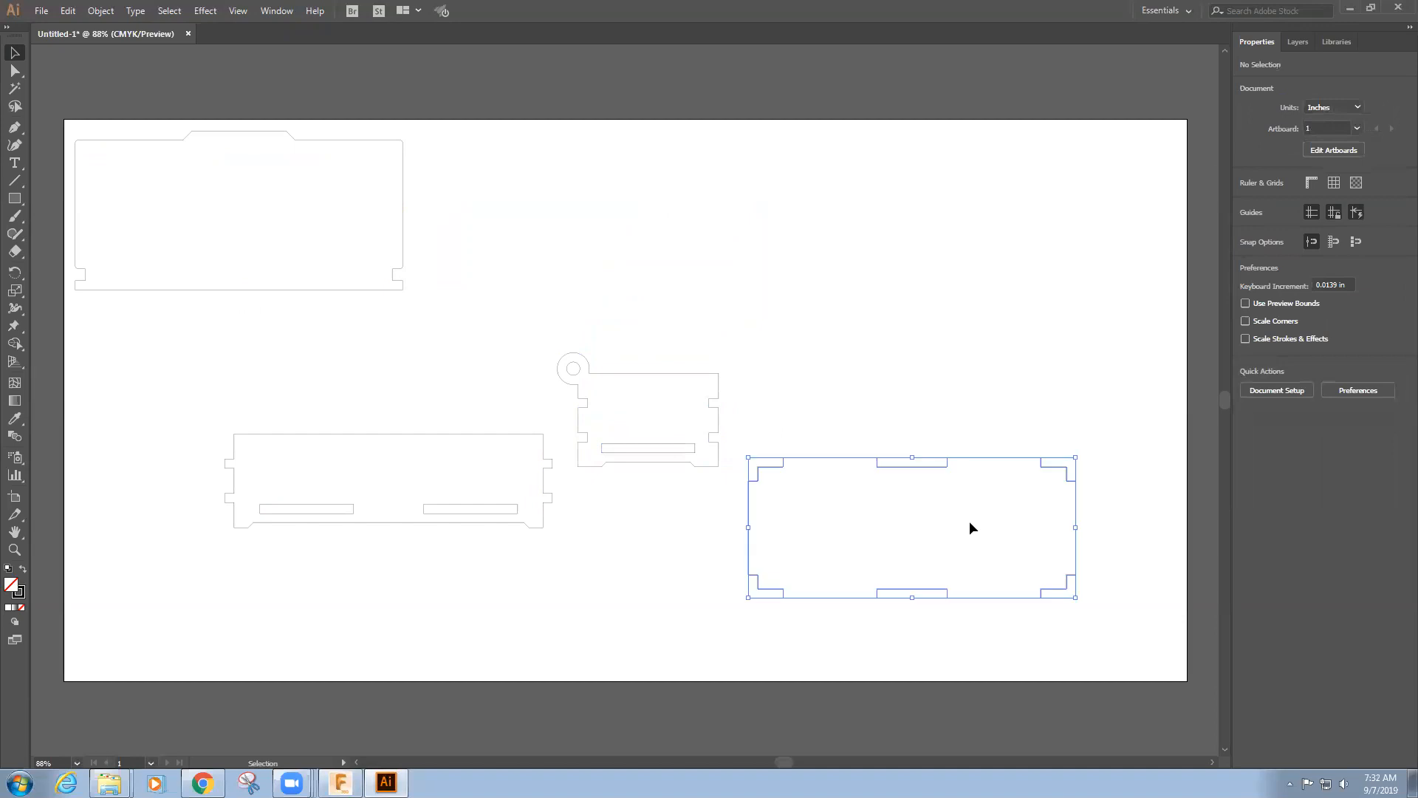
drag(1005, 458, 672, 135)
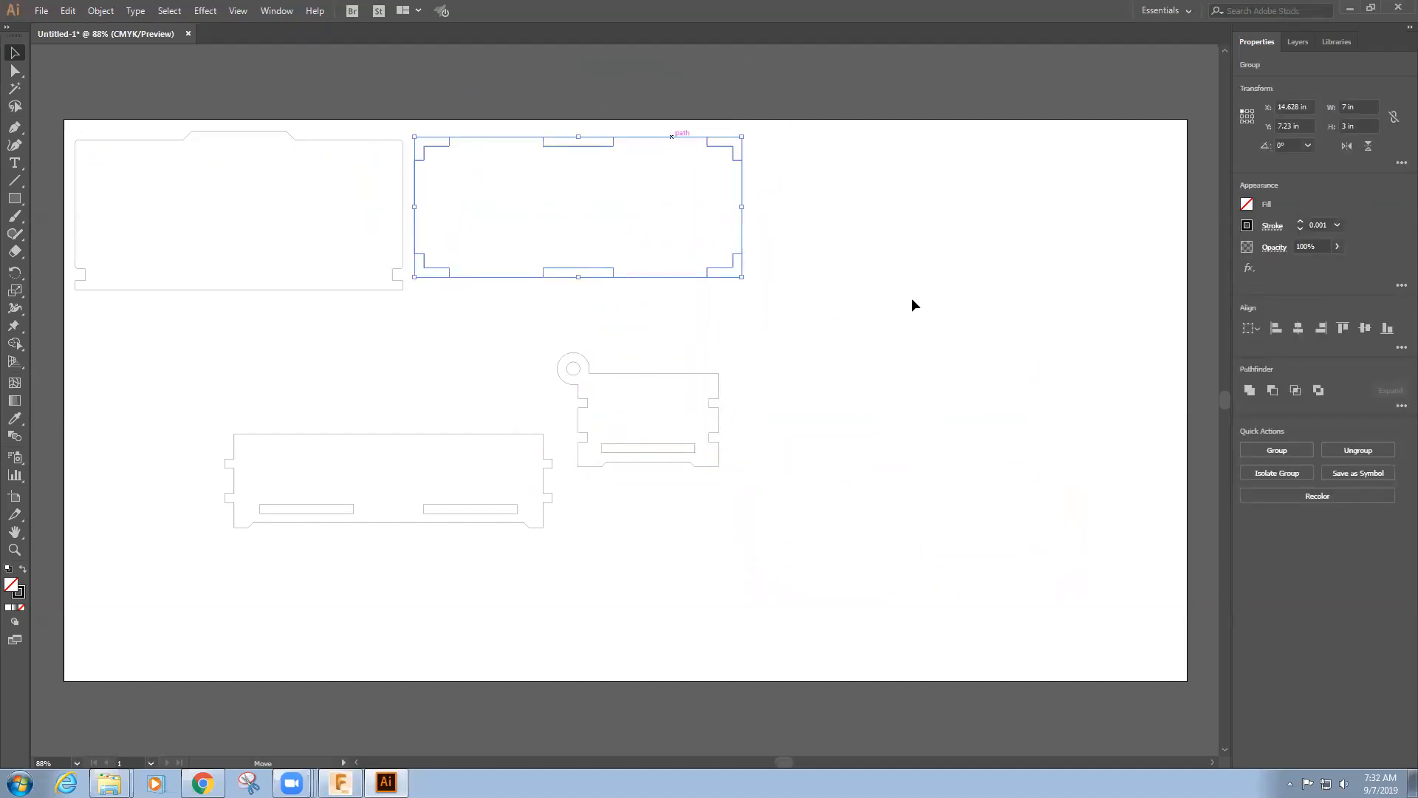
drag(691, 381, 721, 401)
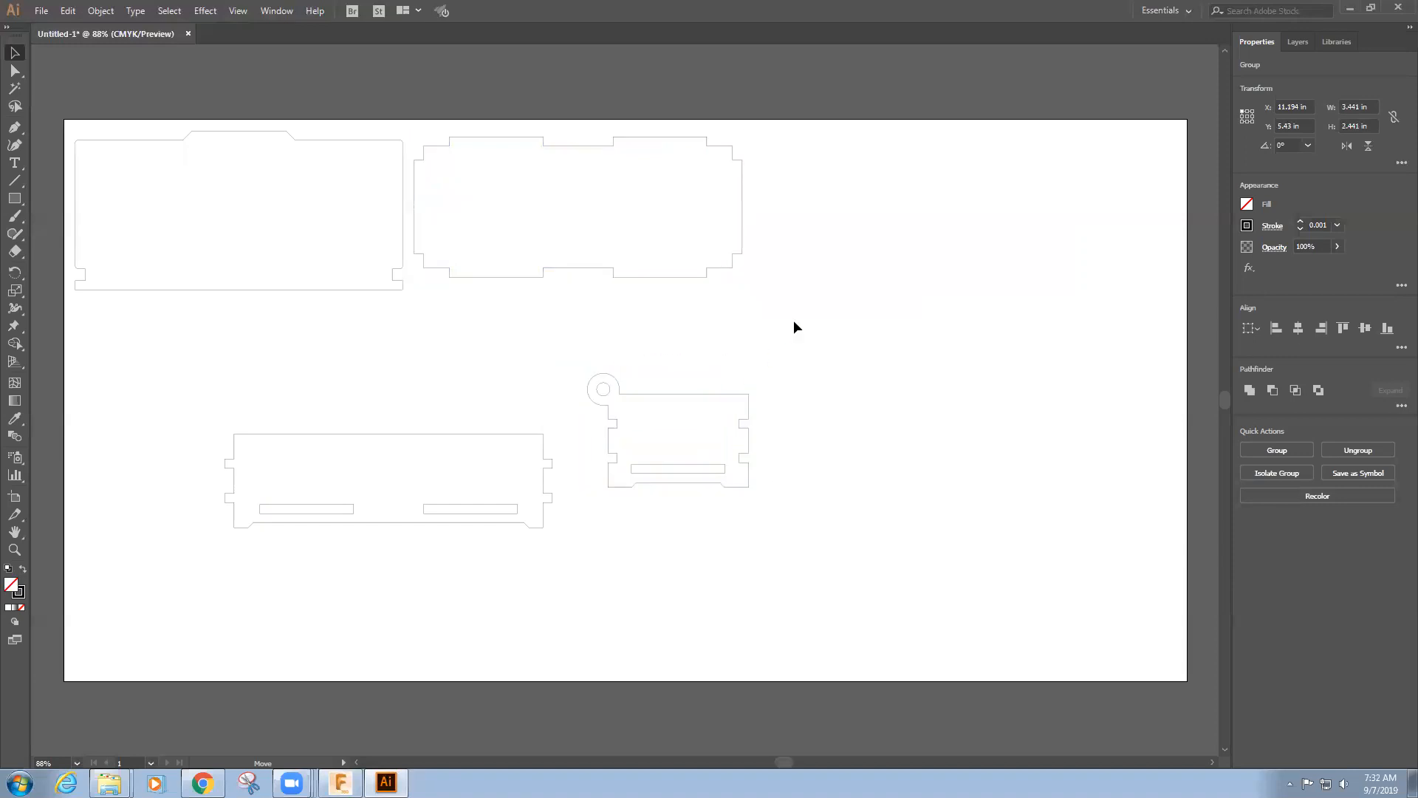
click(793, 320)
Position the bottom panel beside the top panel at X 7.5 in and Y 0.25 in
click(741, 198)
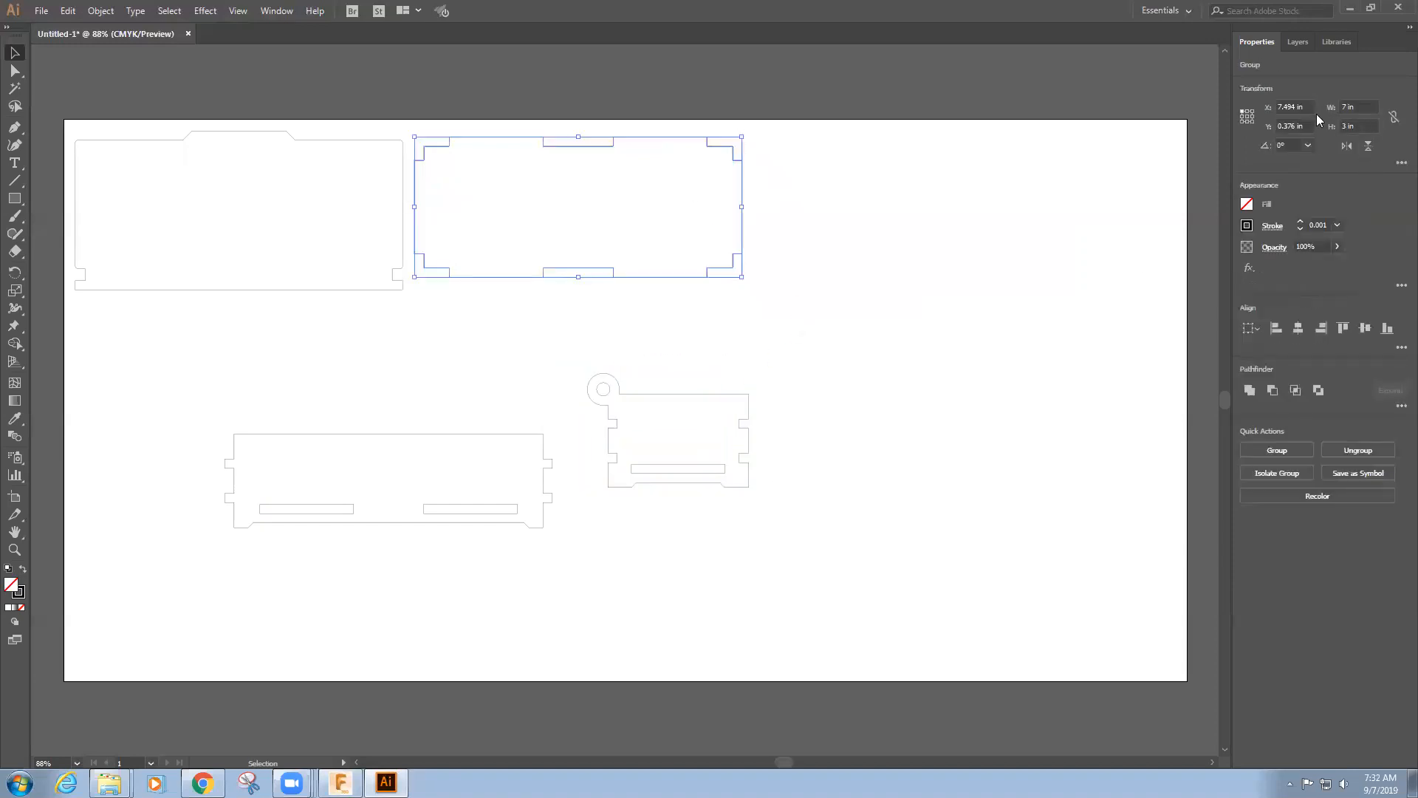
click(1310, 127)
text(.25)
click(1311, 104)
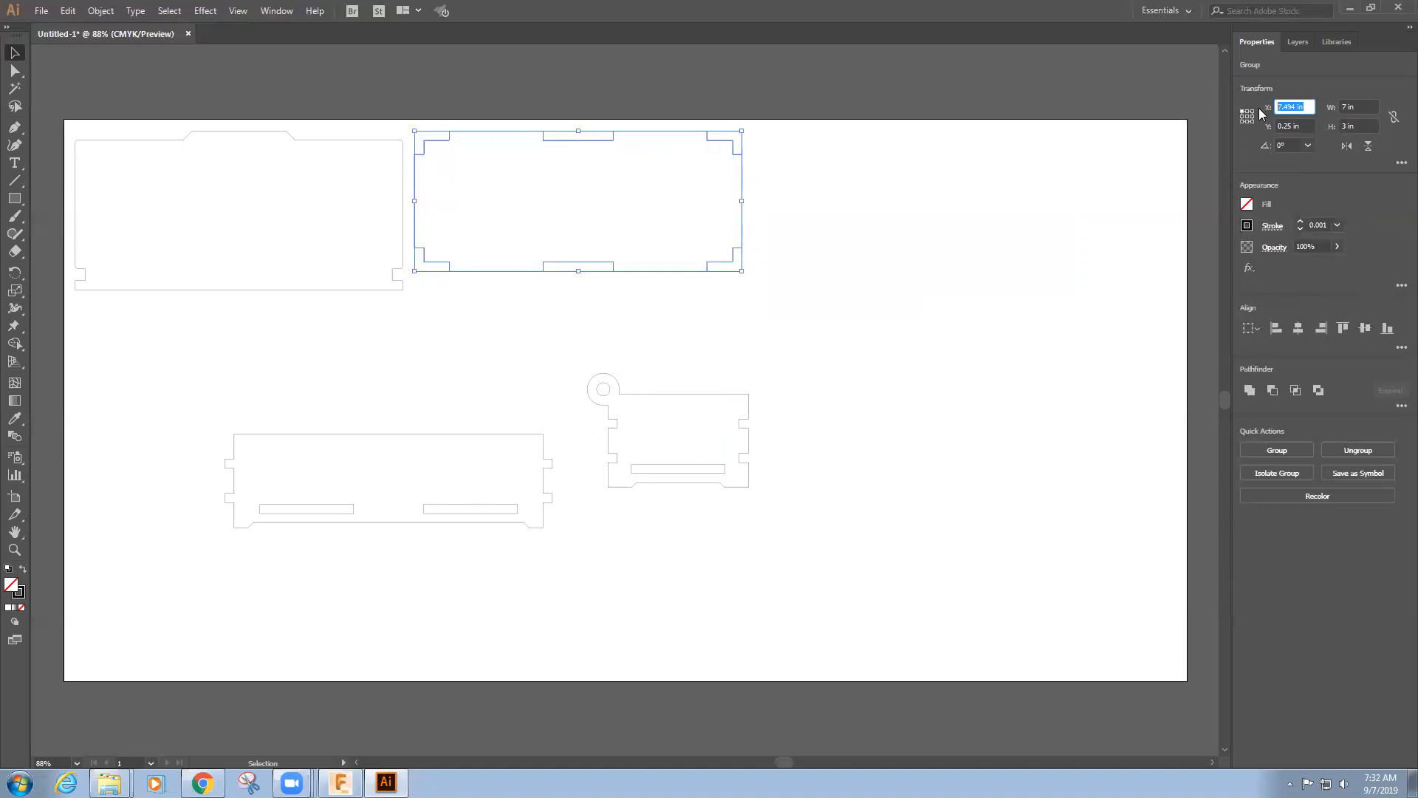
text(7.5)
key(Return)
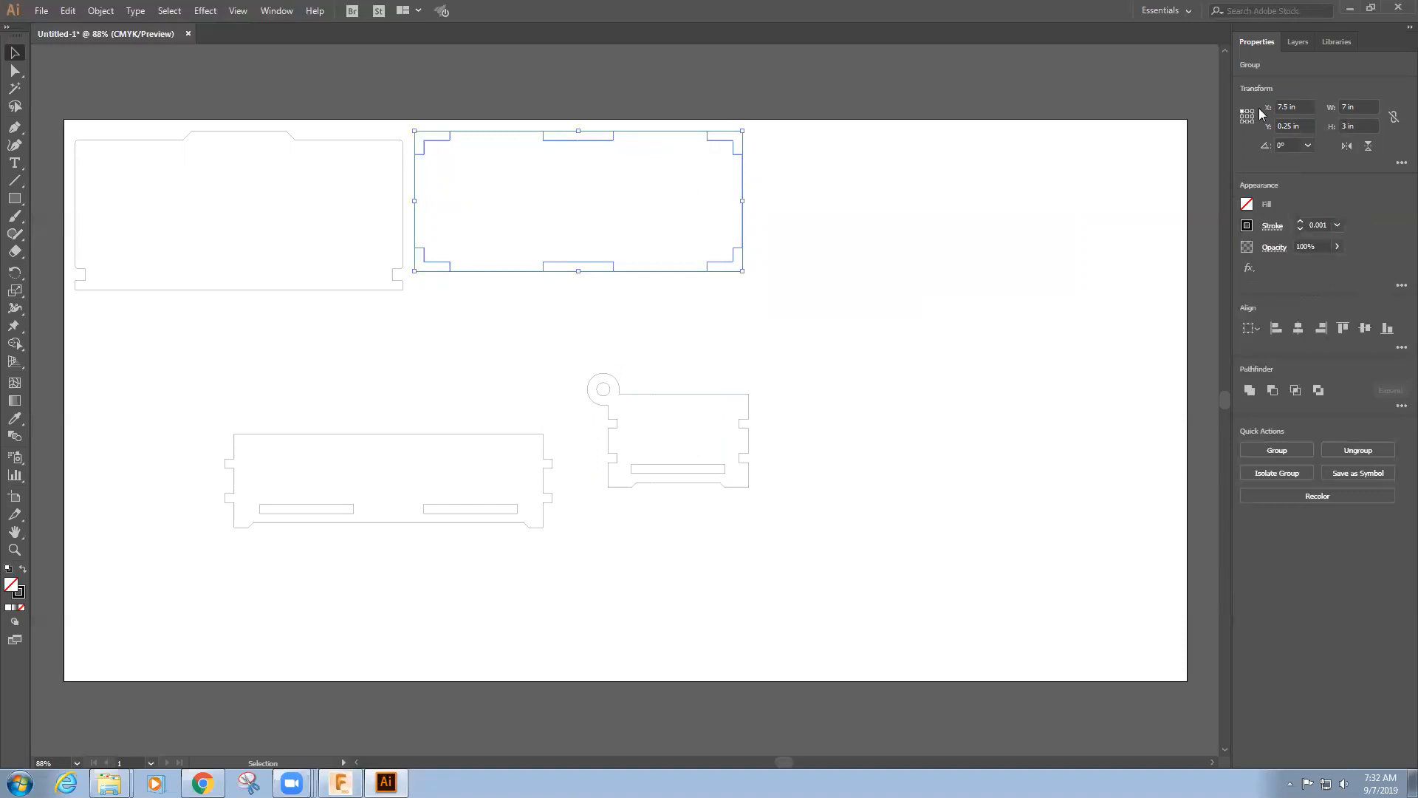
click(905, 314)
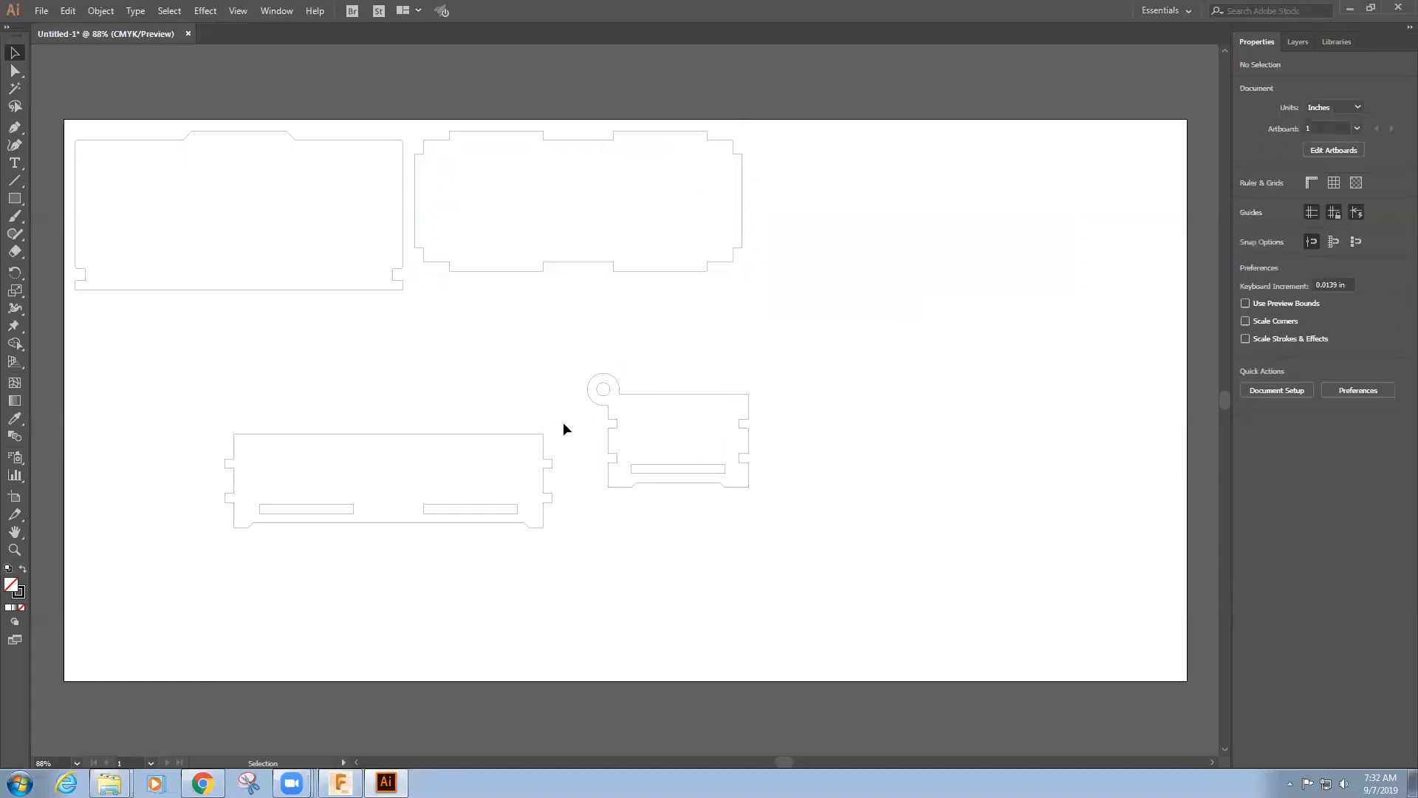
Move the long two-slot panel directly below the top panel and set its X position to 0.25 in
click(509, 499)
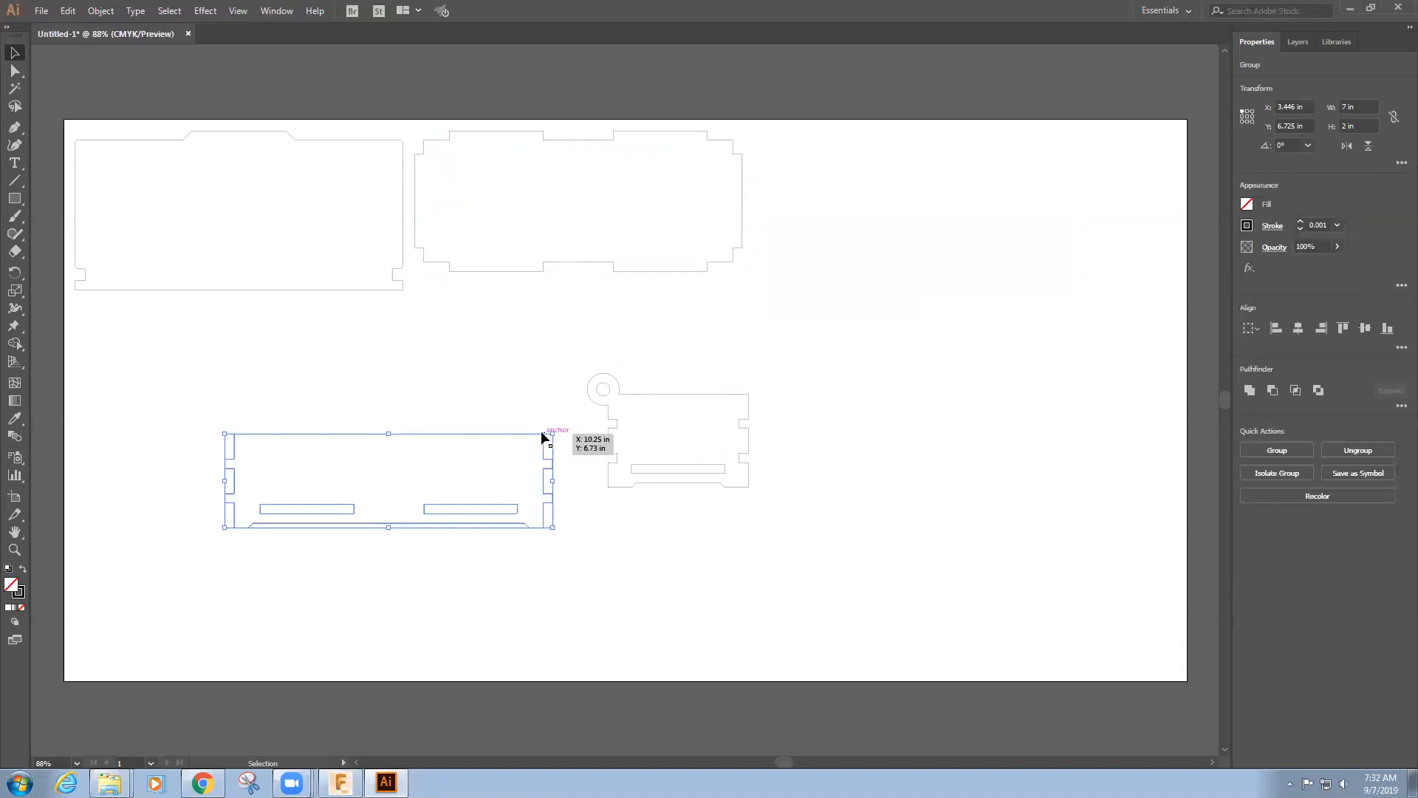
drag(543, 436, 389, 302)
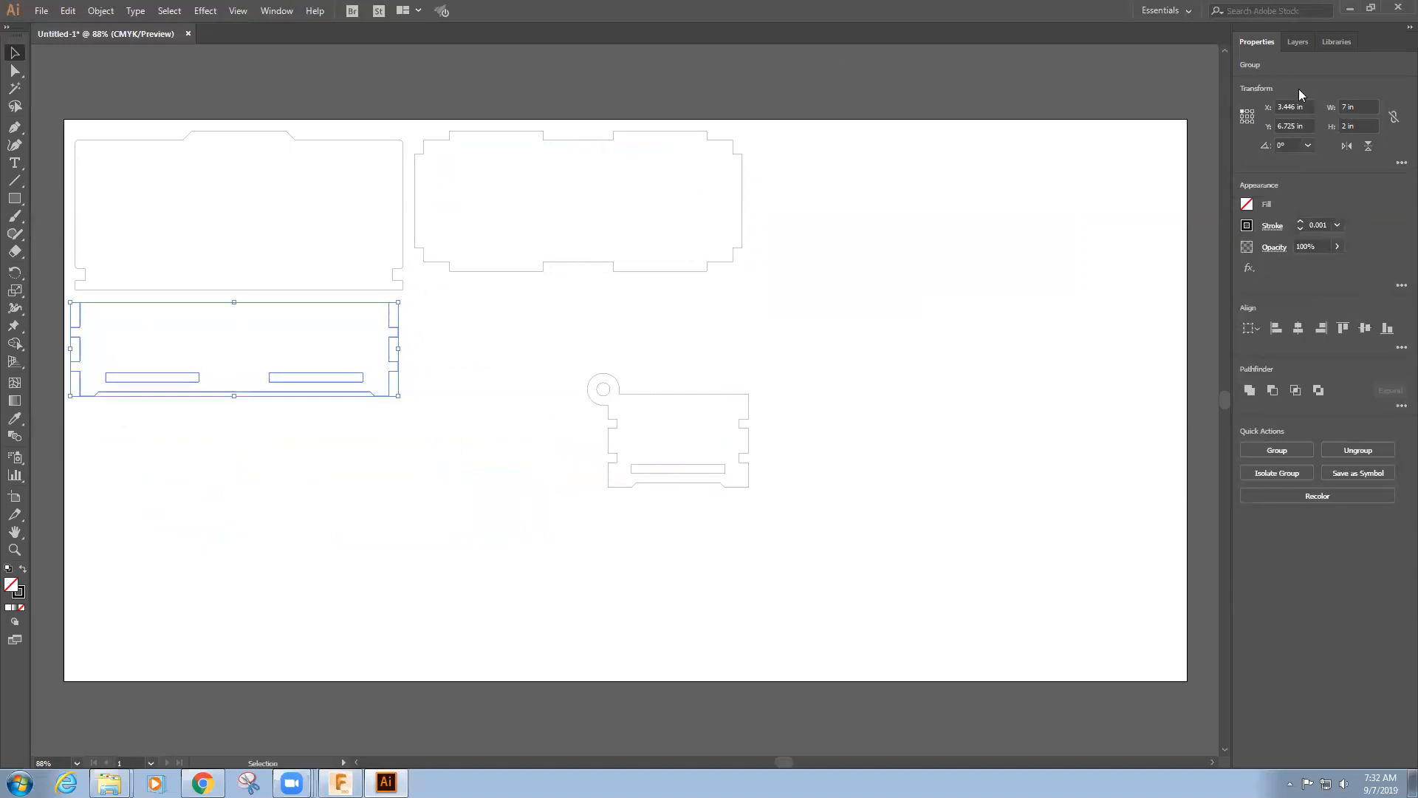
click(1305, 107)
text(.25)
key(Return)
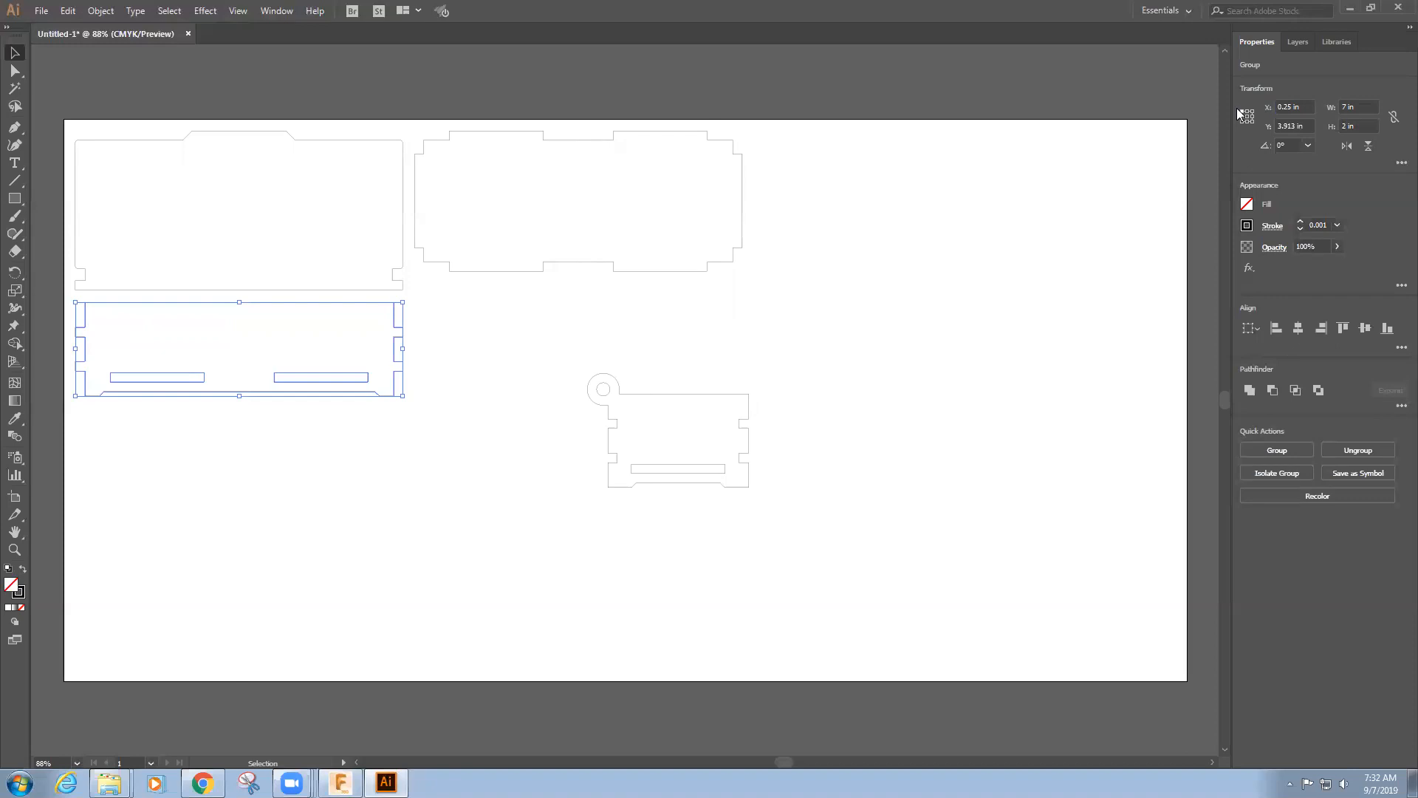
Duplicate the long two-slot panel and place the copy beside the original, below the bottom panel
click(495, 327)
drag(431, 293, 391, 356)
key(ctrl+v)
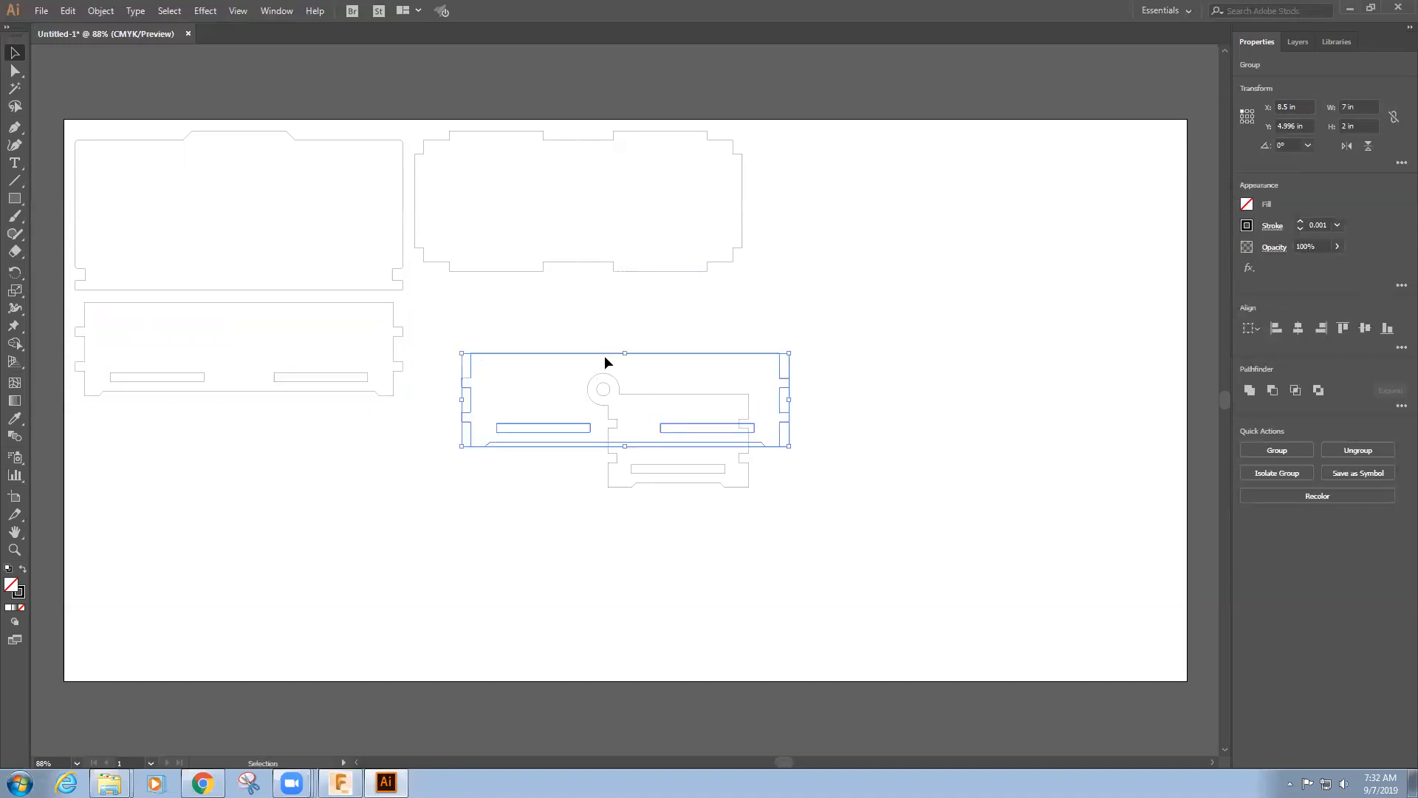
drag(605, 351, 550, 301)
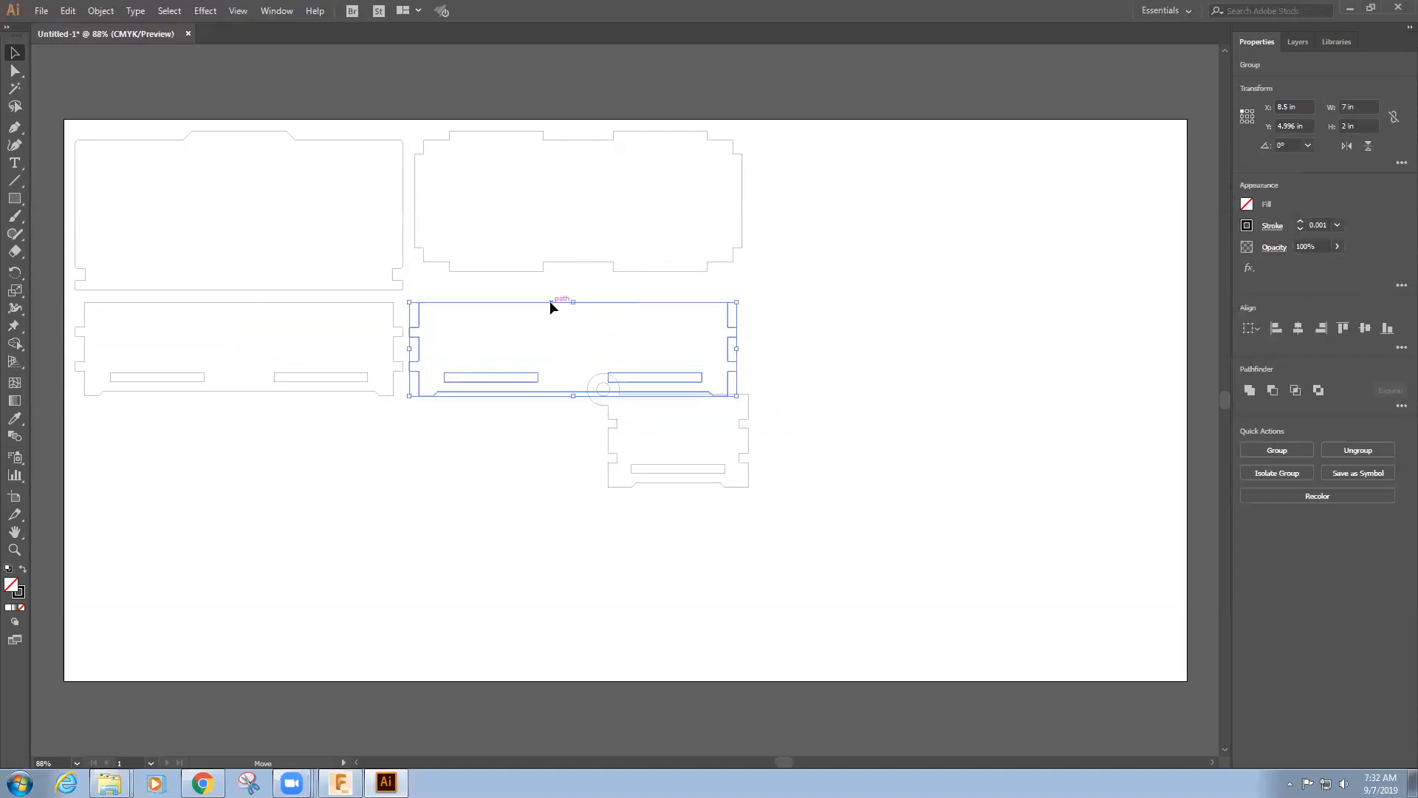
click(367, 513)
Move the small panel with the ring tab into the upper row beside the bottom panel, at about X 14.64 in and Y 0.11 in
drag(760, 423, 874, 220)
click(963, 193)
drag(962, 193, 878, 261)
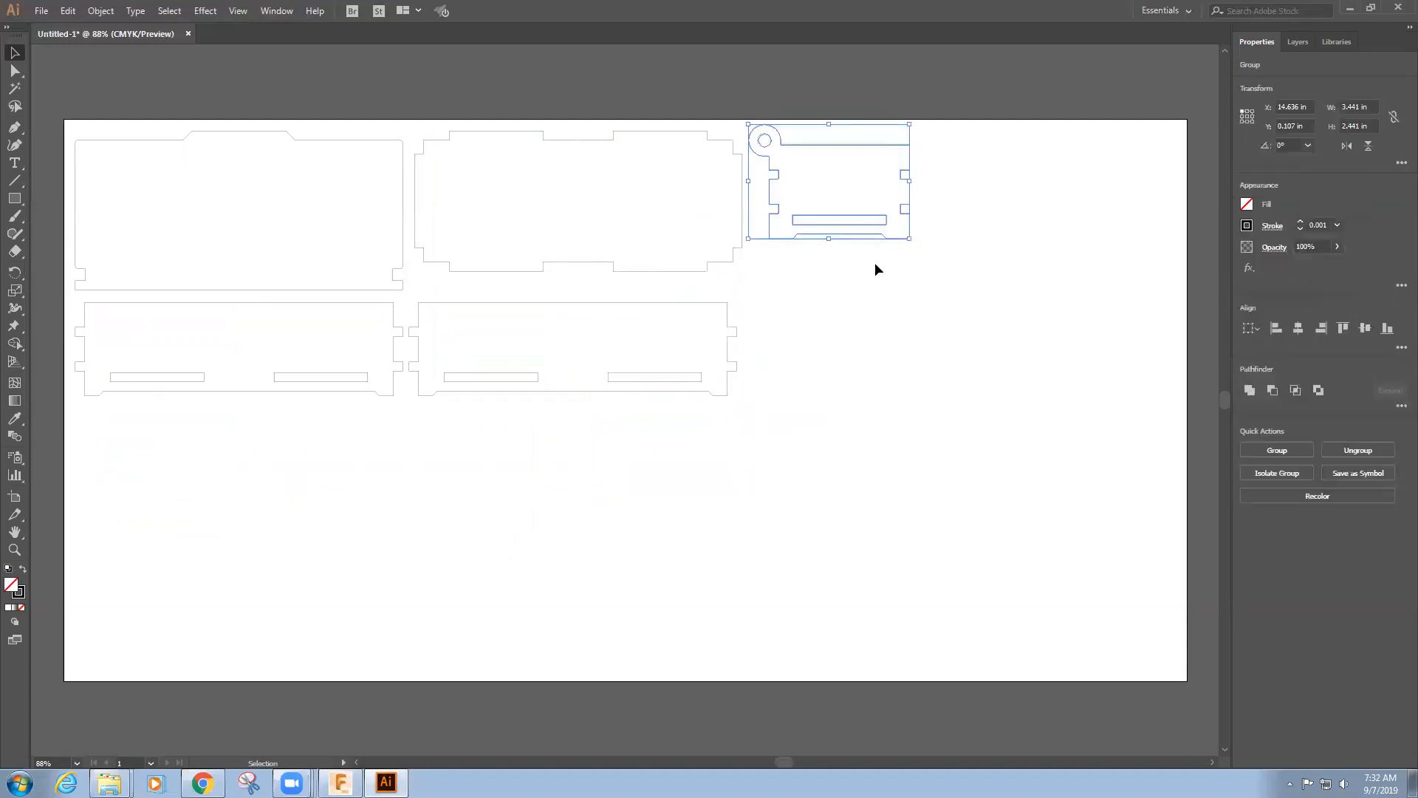
Duplicate the small ring-tab panel and place the copy directly below the original, aligned with its edges
key(ctrl+c)
click(896, 263)
key(ctrl+v)
drag(695, 440, 901, 348)
click(975, 246)
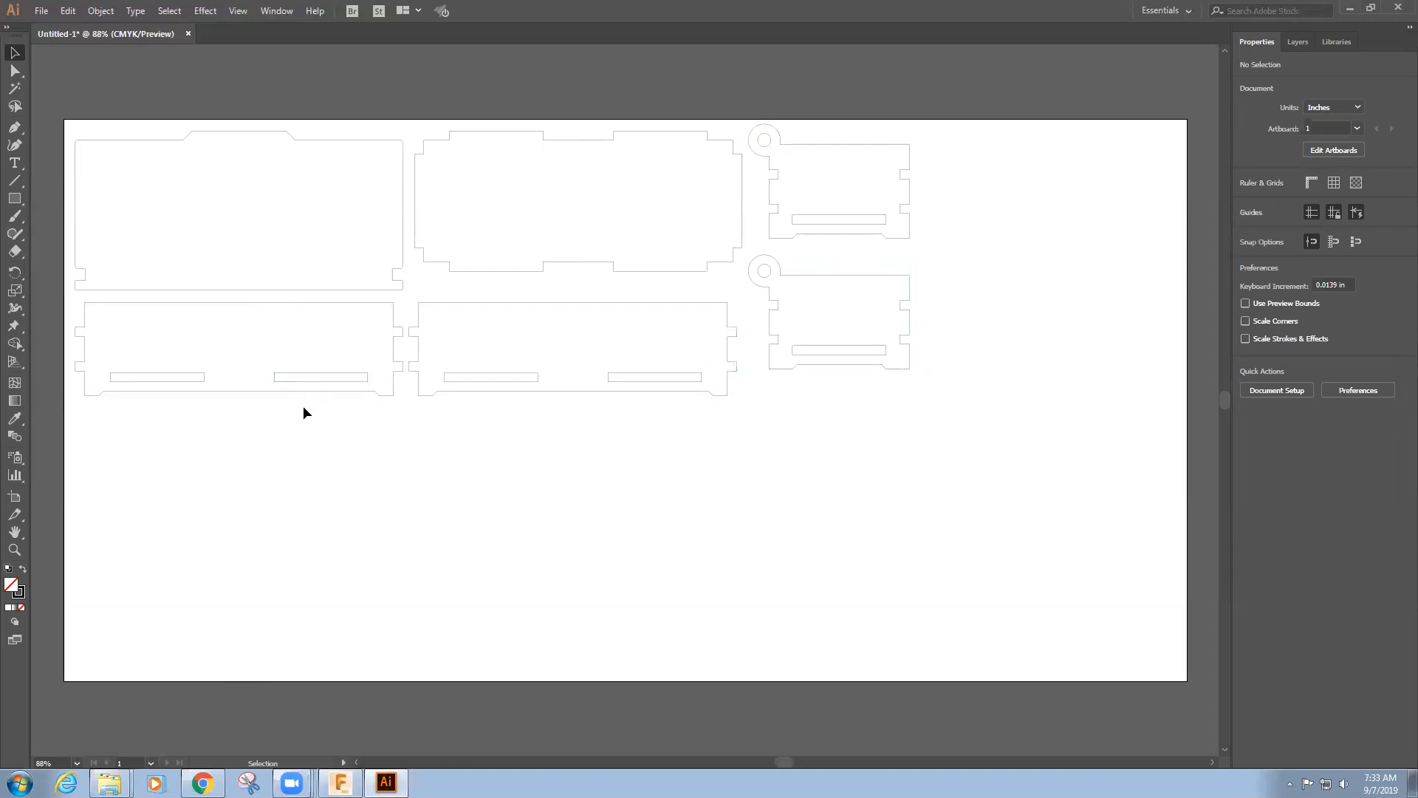
click(45, 12)
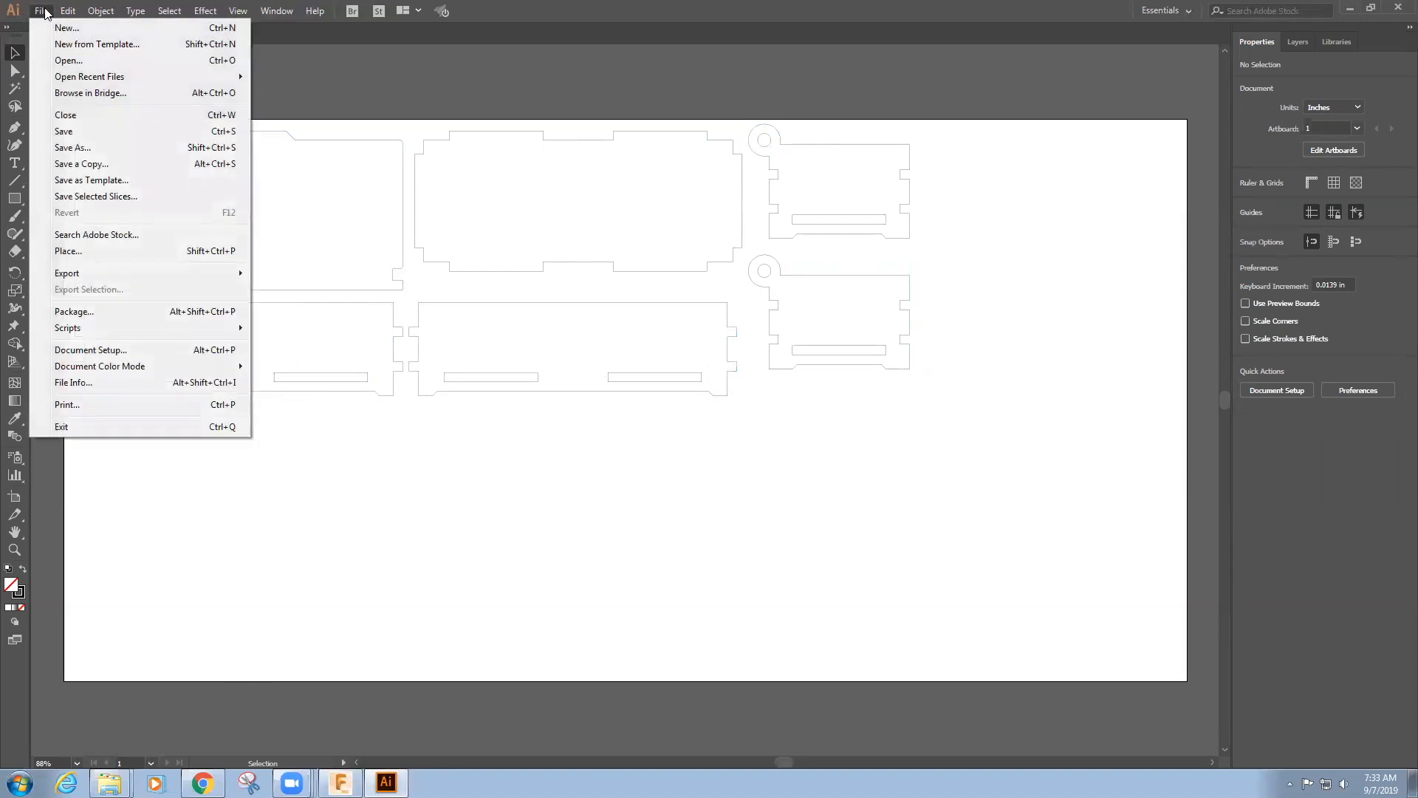
click(46, 13)
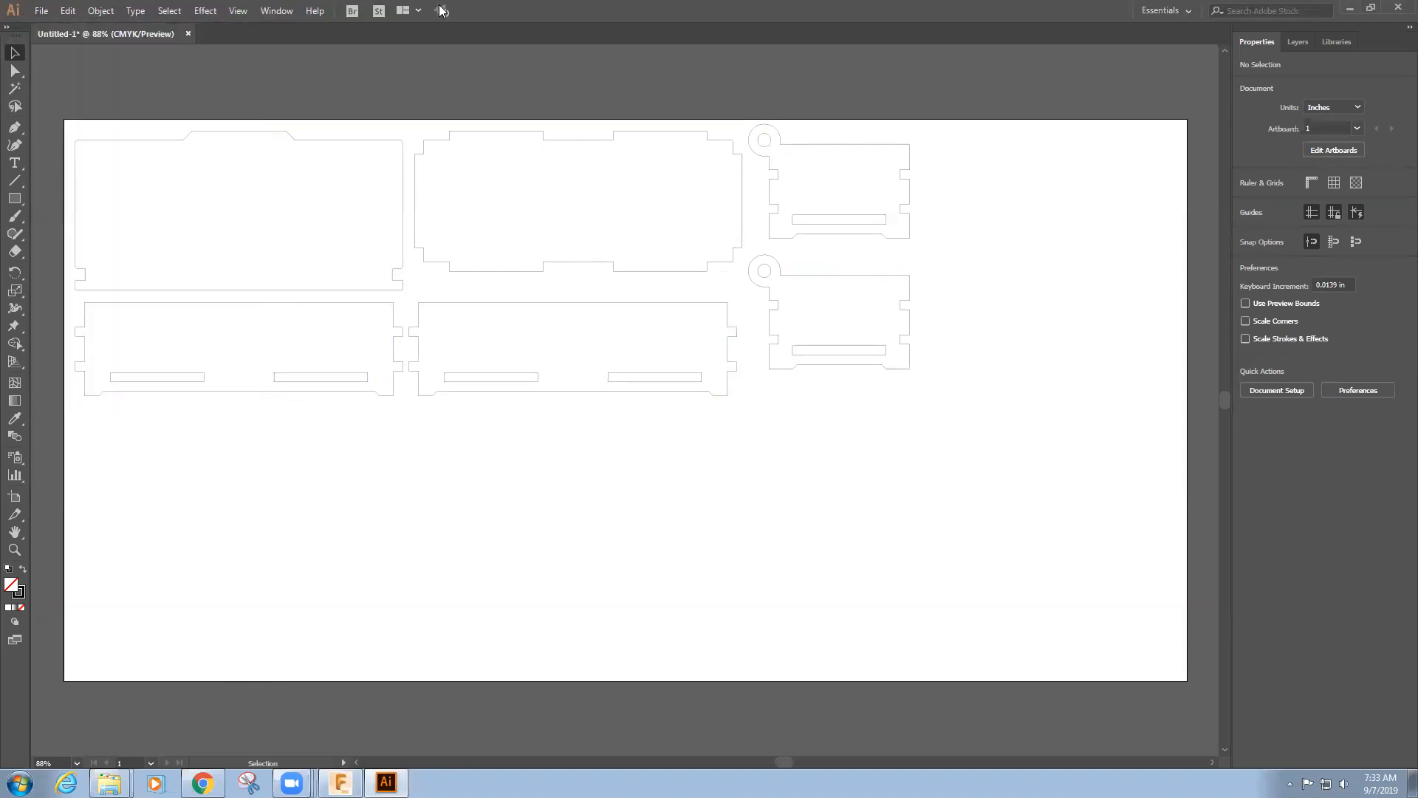